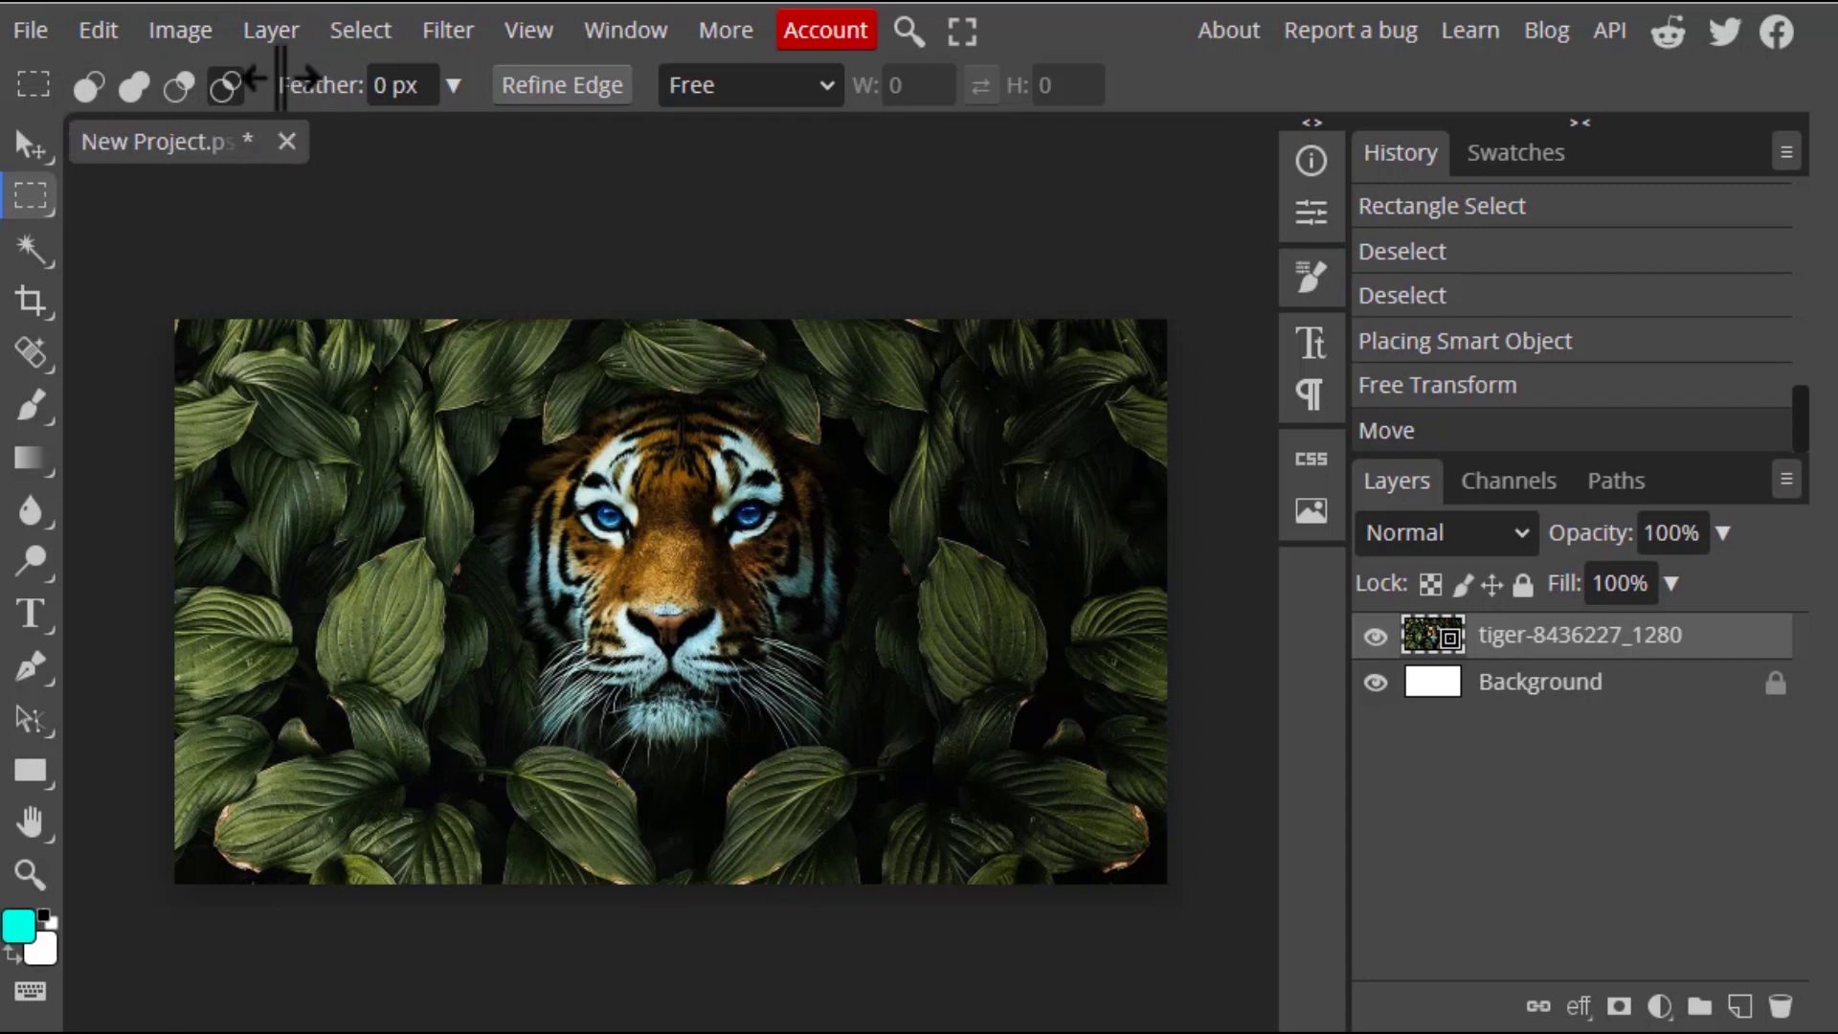
# Try the magic wand, elliptical, lasso and polygonal lasso tools, then return to Rectangle Select
pyautogui.rightClick(23, 215)
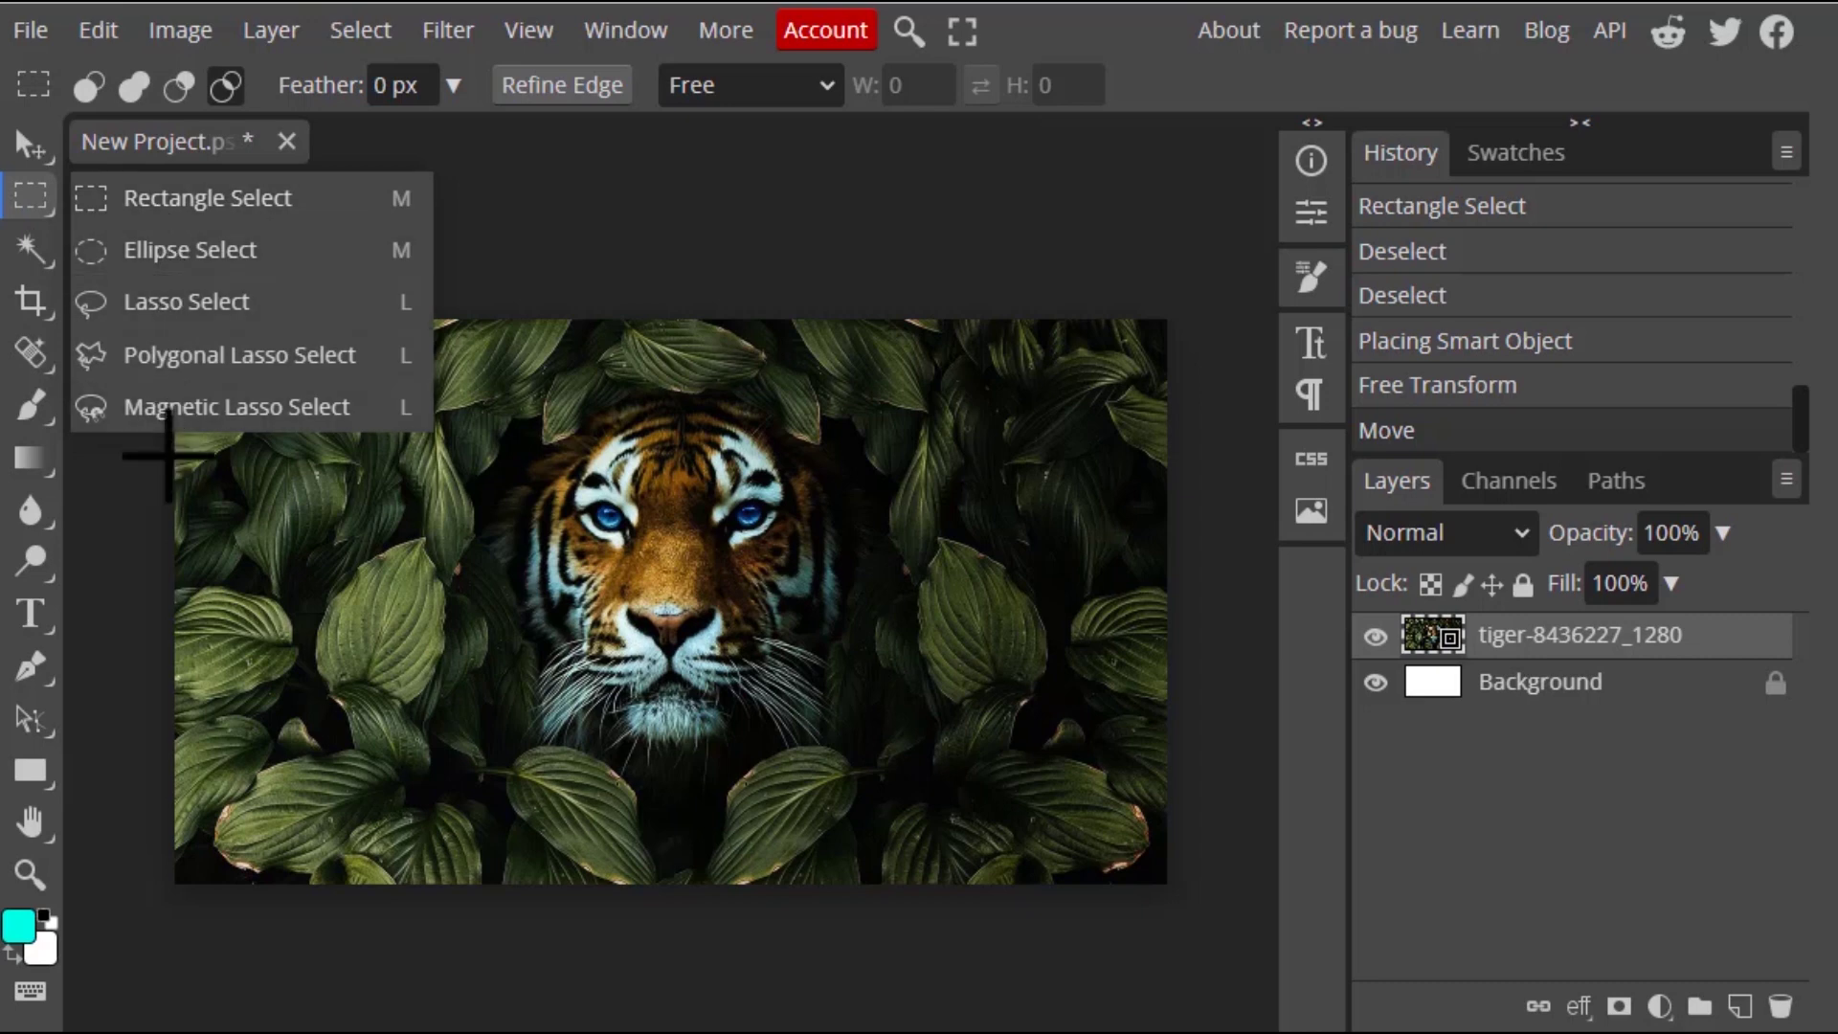
pyautogui.rightClick(26, 251)
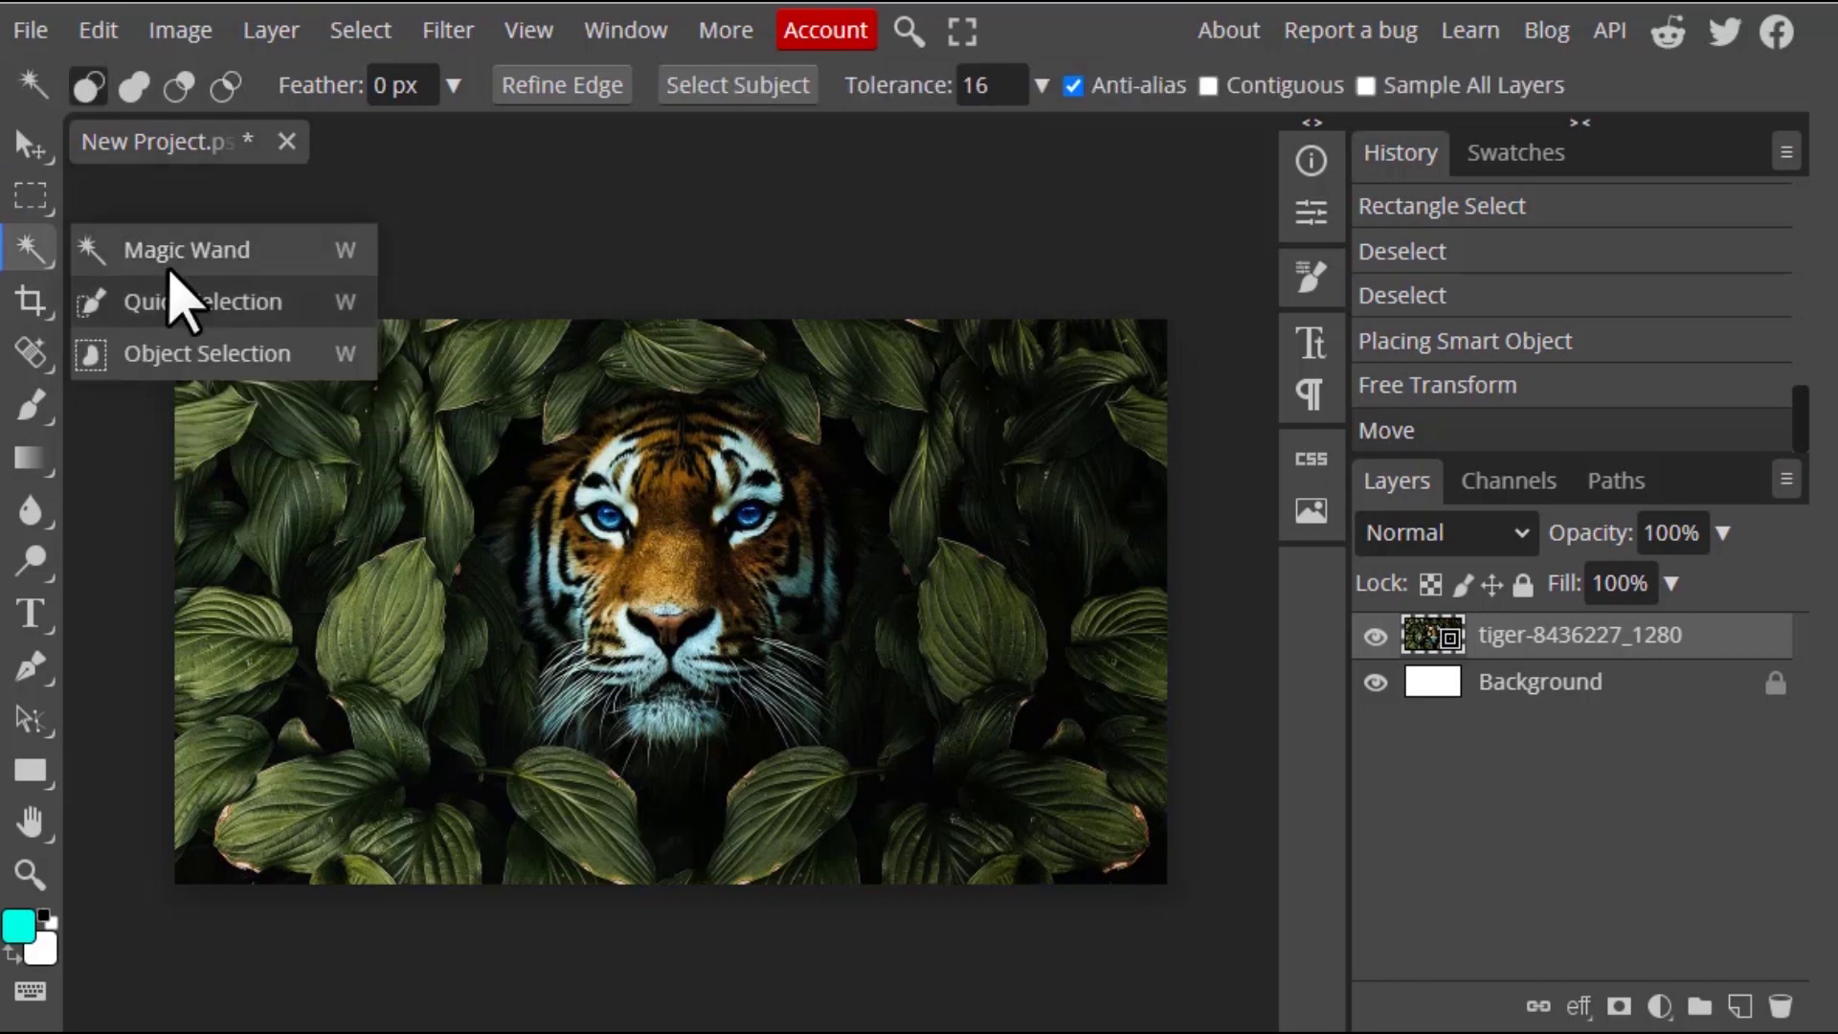
pyautogui.rightClick(38, 203)
pyautogui.click(279, 252)
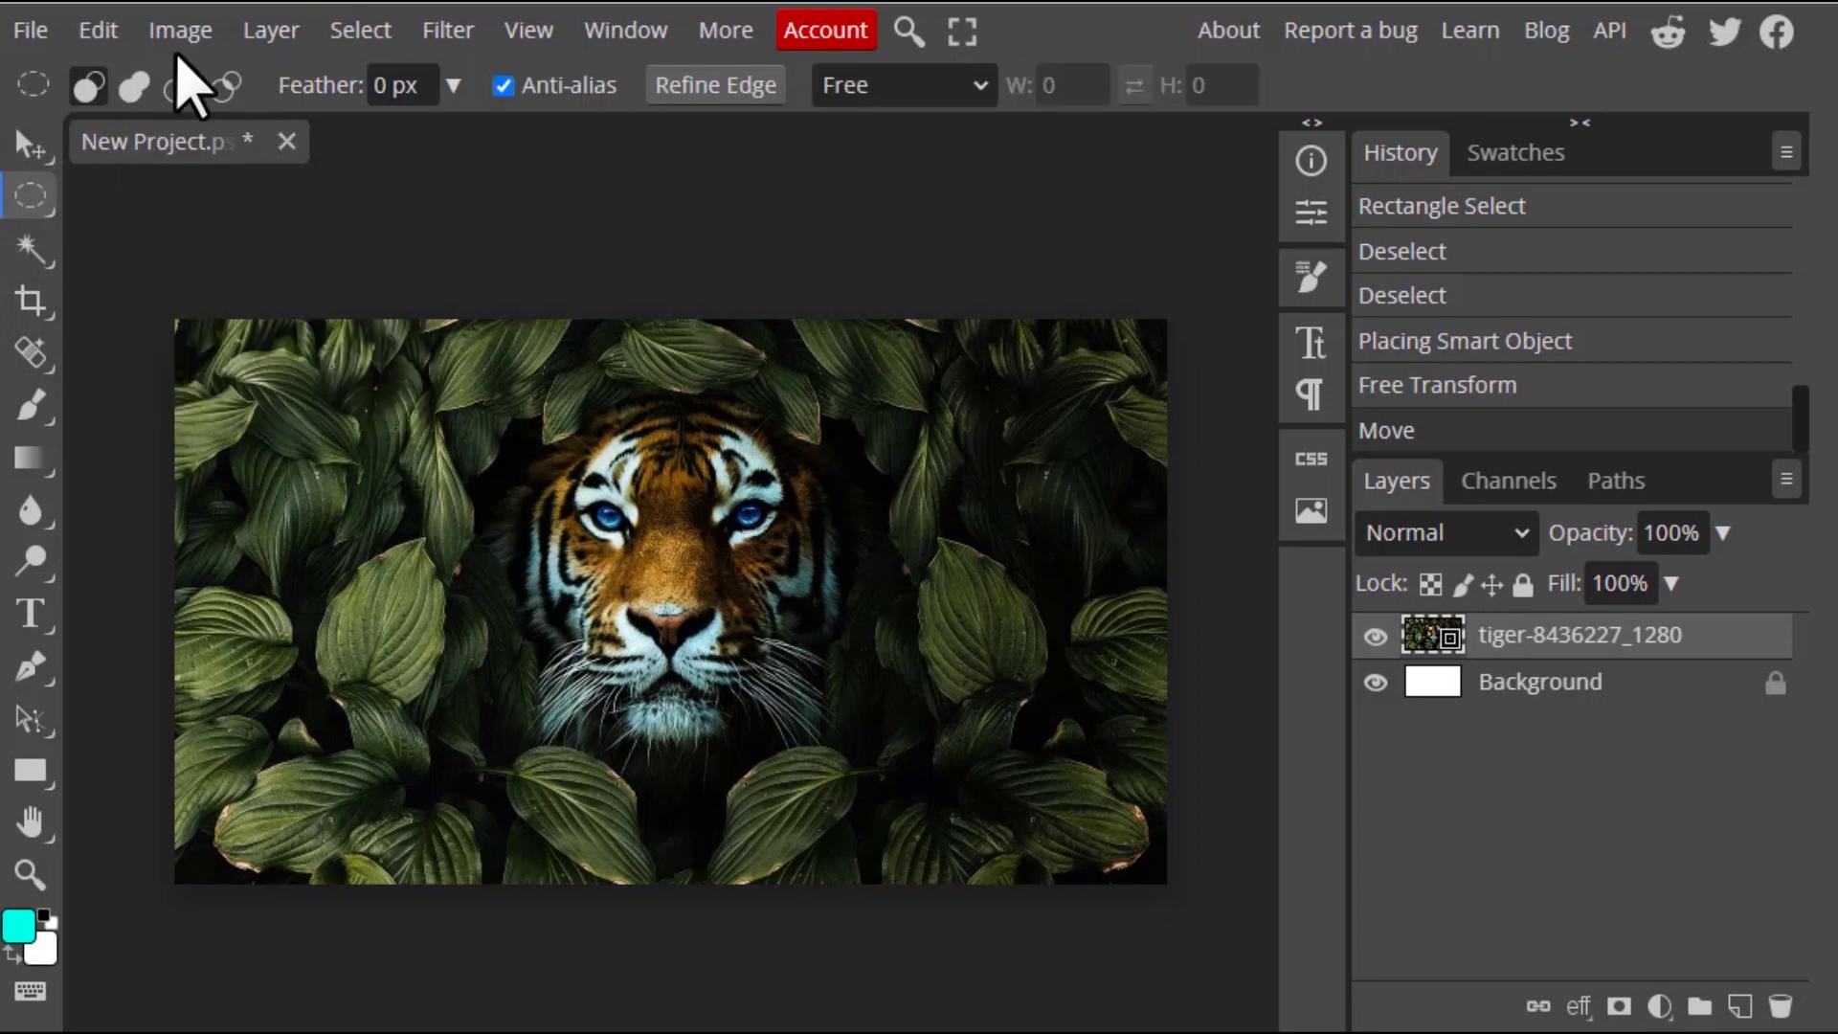
pyautogui.rightClick(31, 201)
pyautogui.click(119, 302)
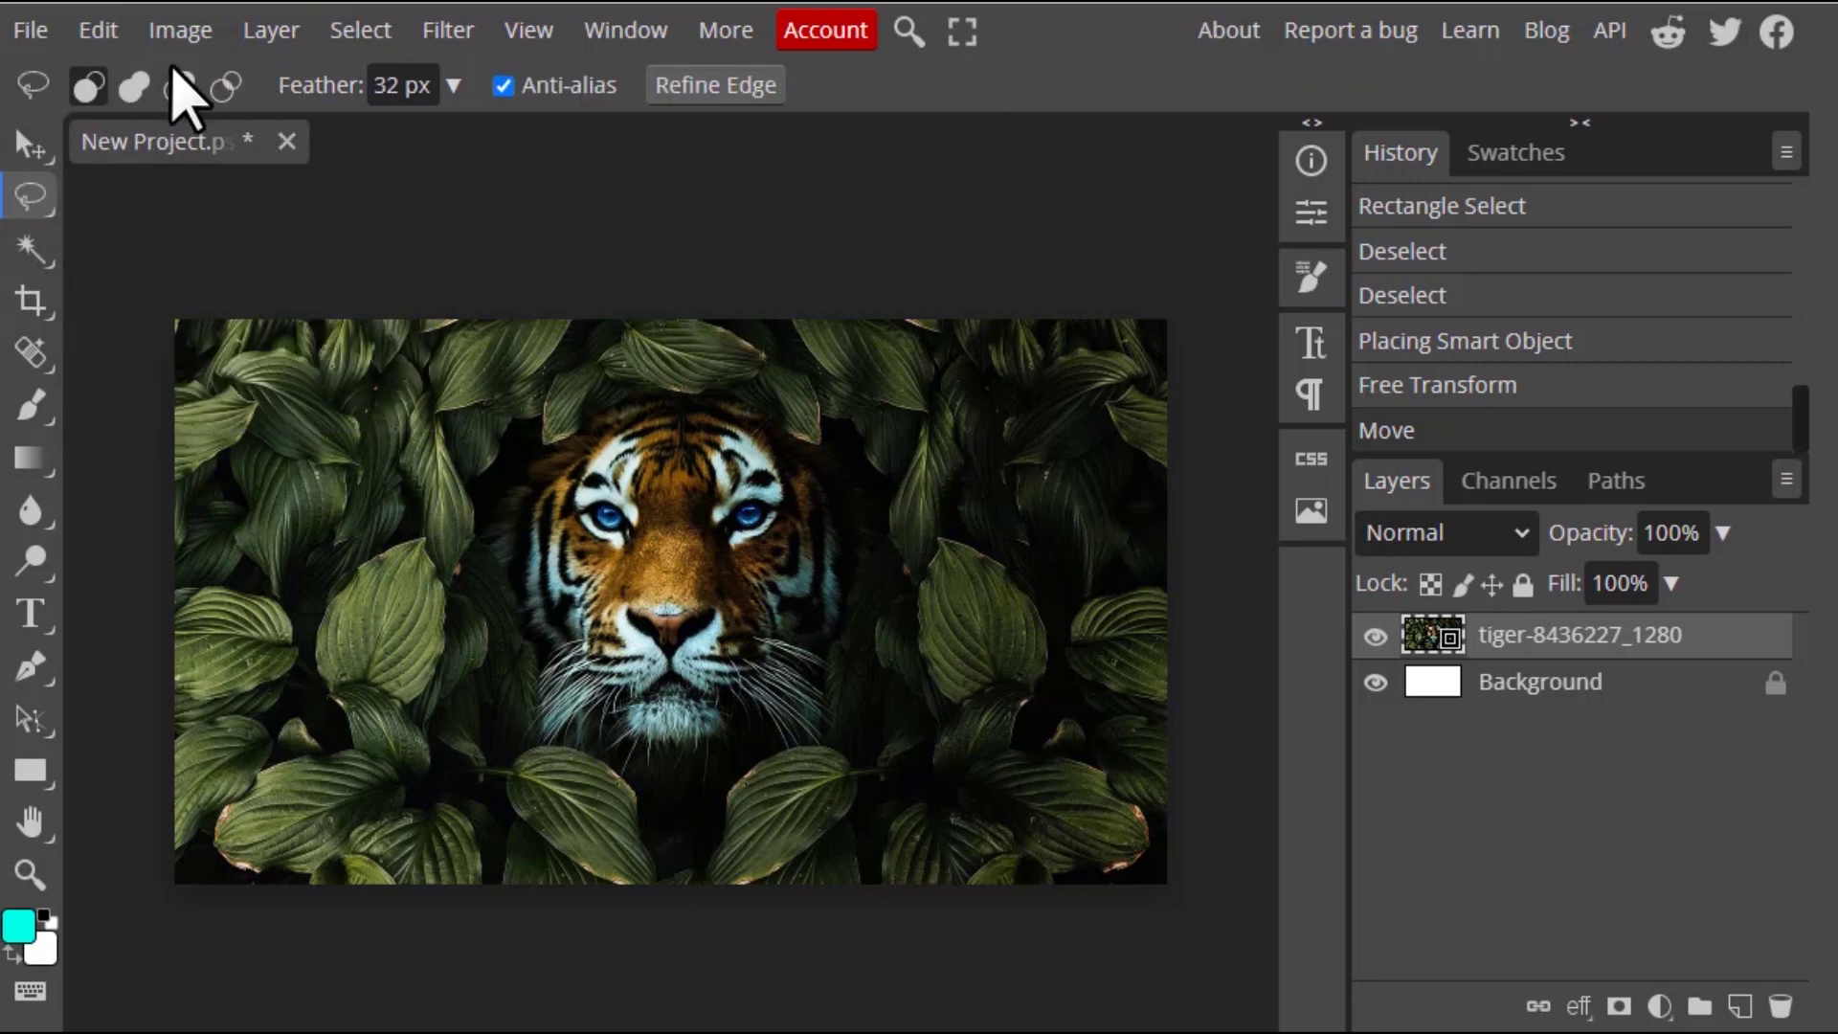
pyautogui.rightClick(34, 203)
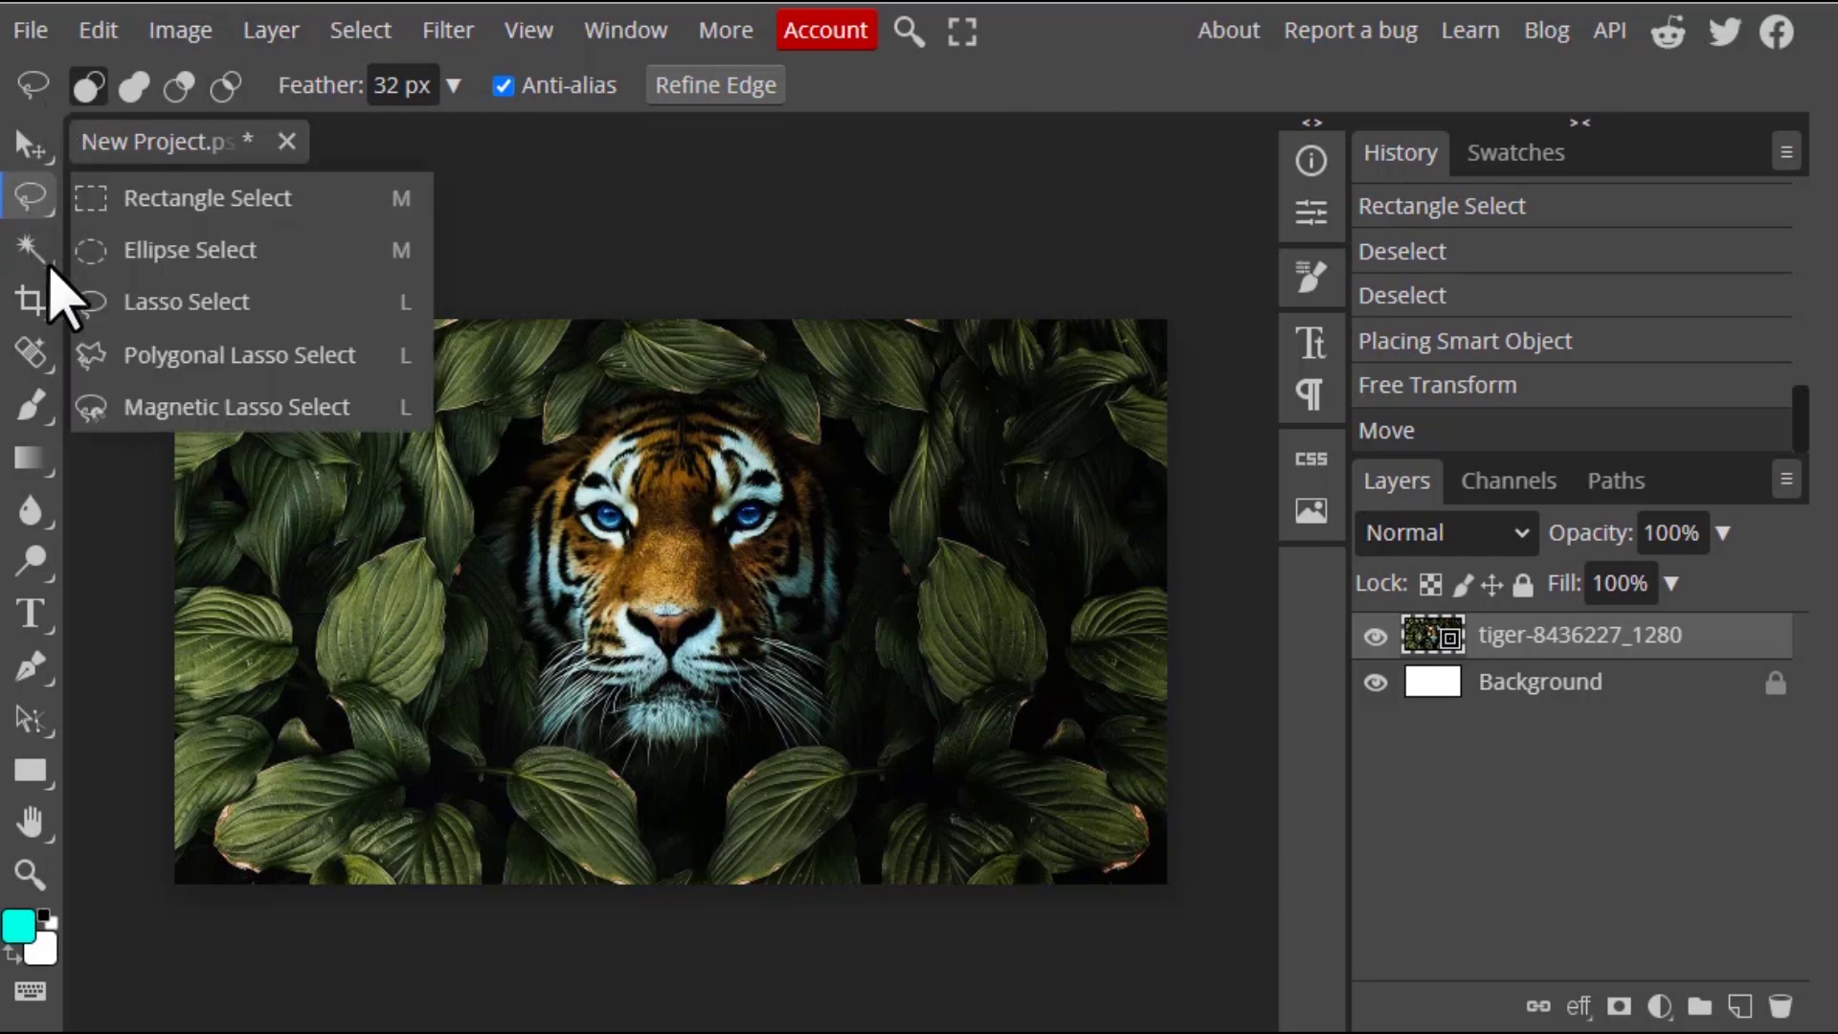
pyautogui.click(122, 354)
pyautogui.rightClick(31, 198)
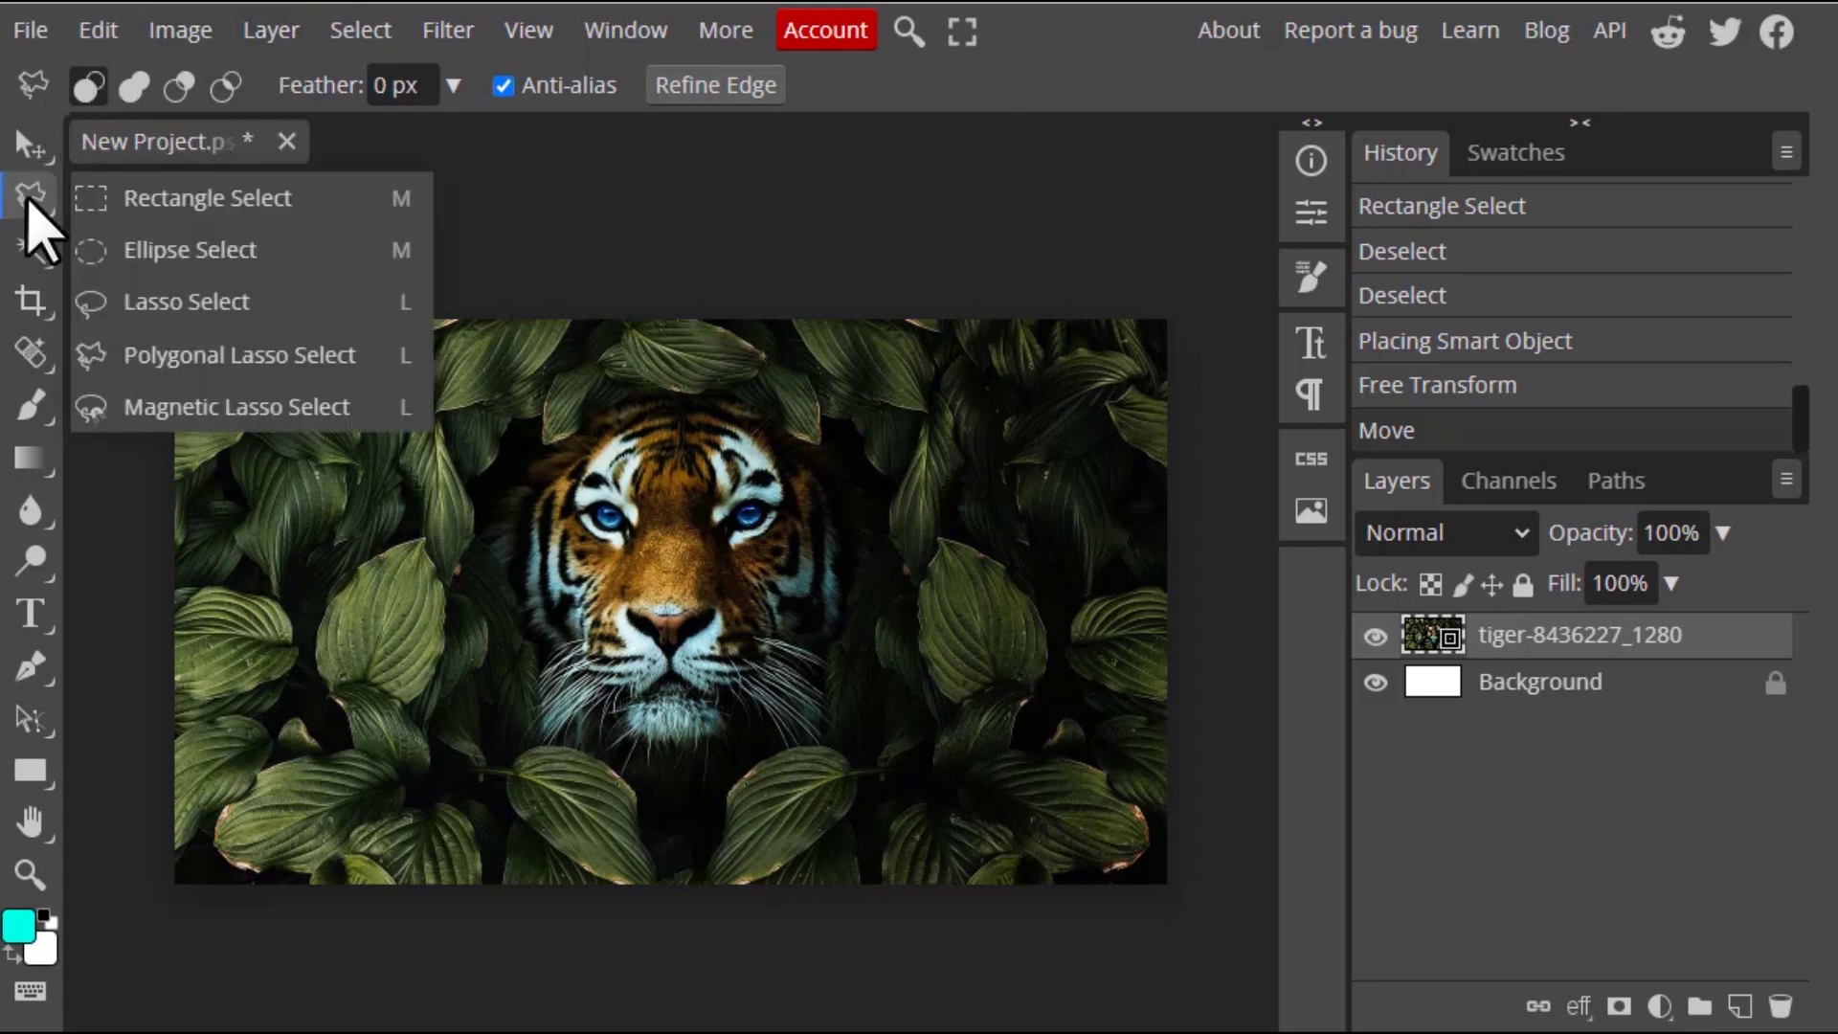
pyautogui.click(187, 193)
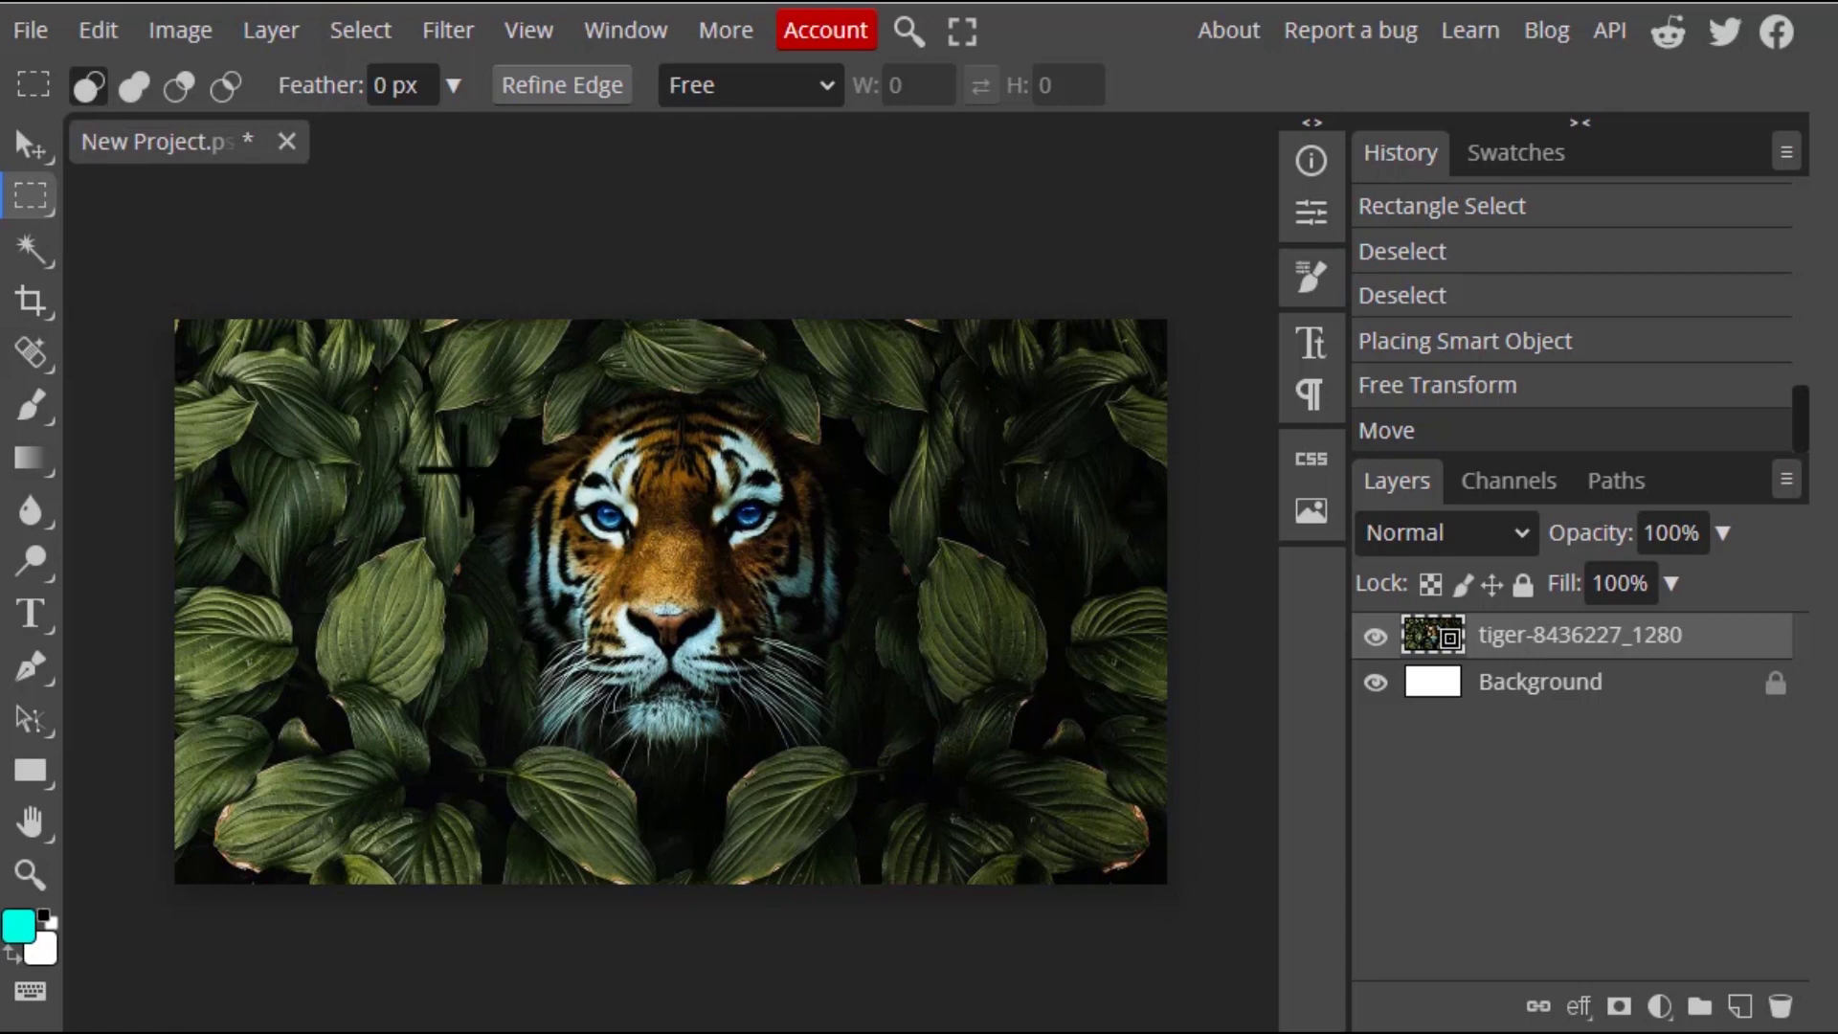
# Draw a face rectangle, replace it with one over the right leaves, then redraw the face rectangle
pyautogui.moveTo(409, 414); pyautogui.dragTo(920, 763)
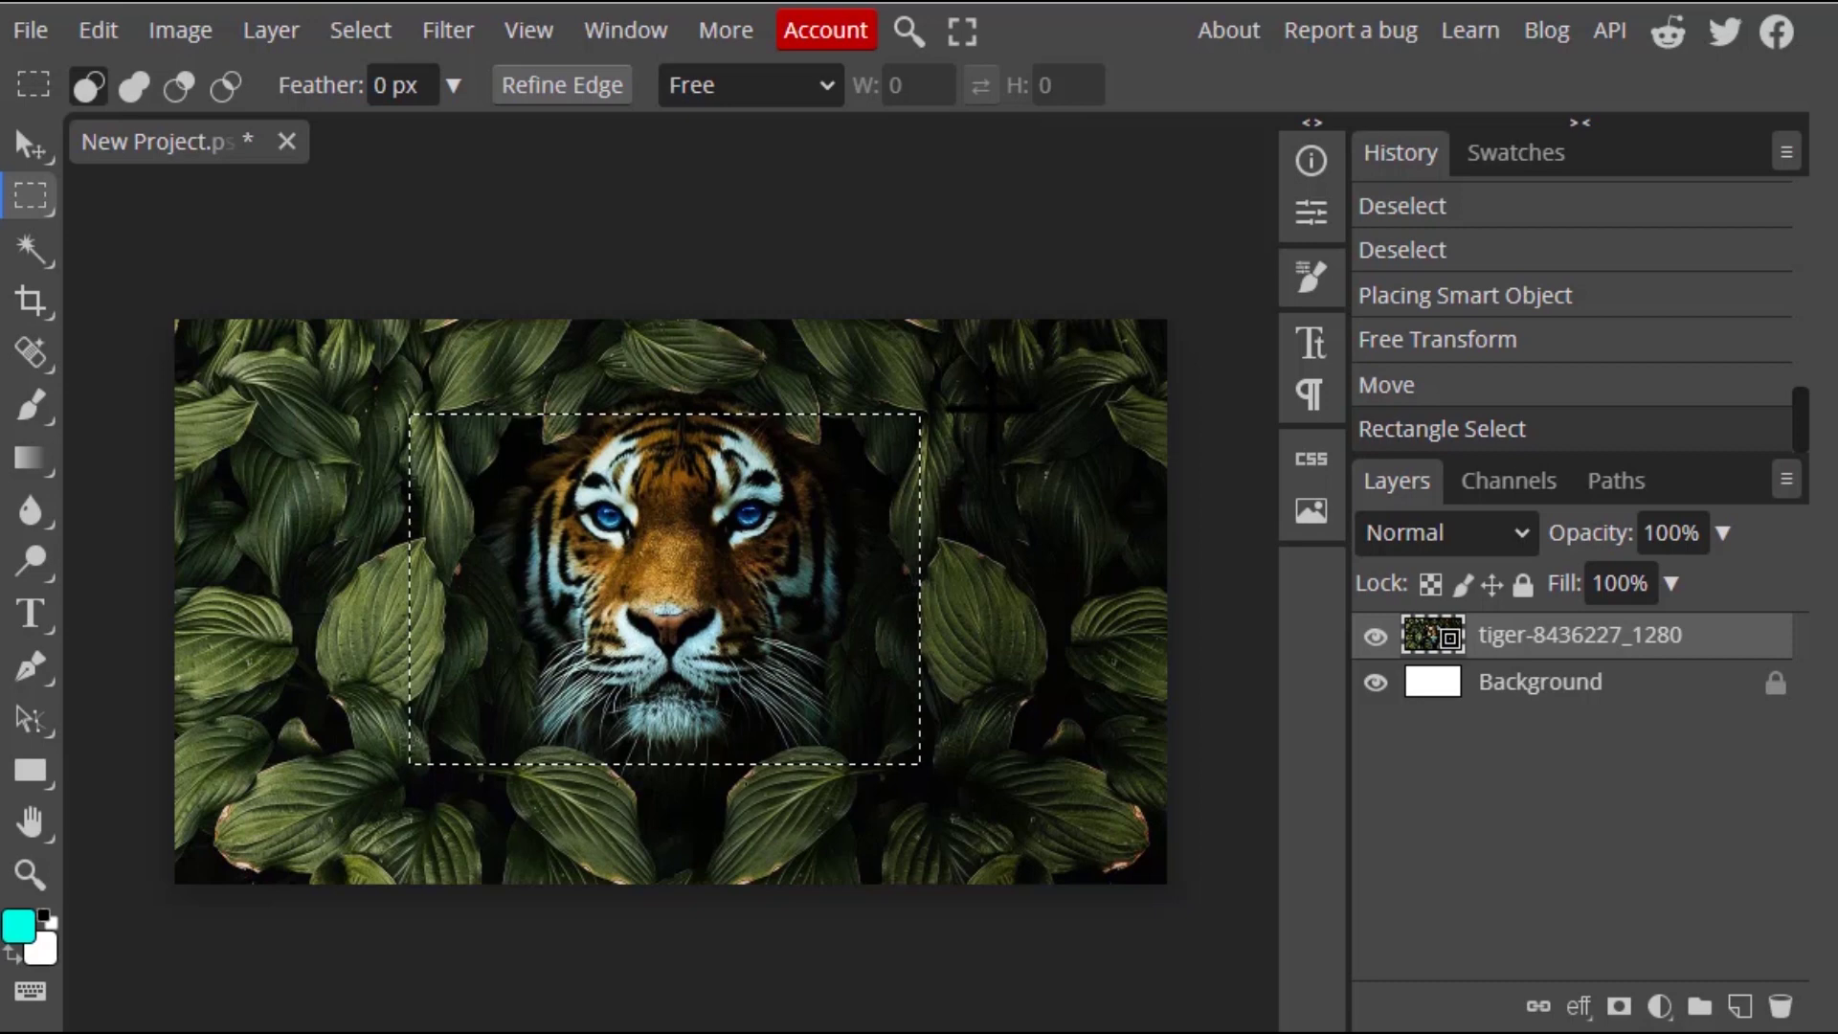
pyautogui.moveTo(992, 410); pyautogui.dragTo(1132, 775)
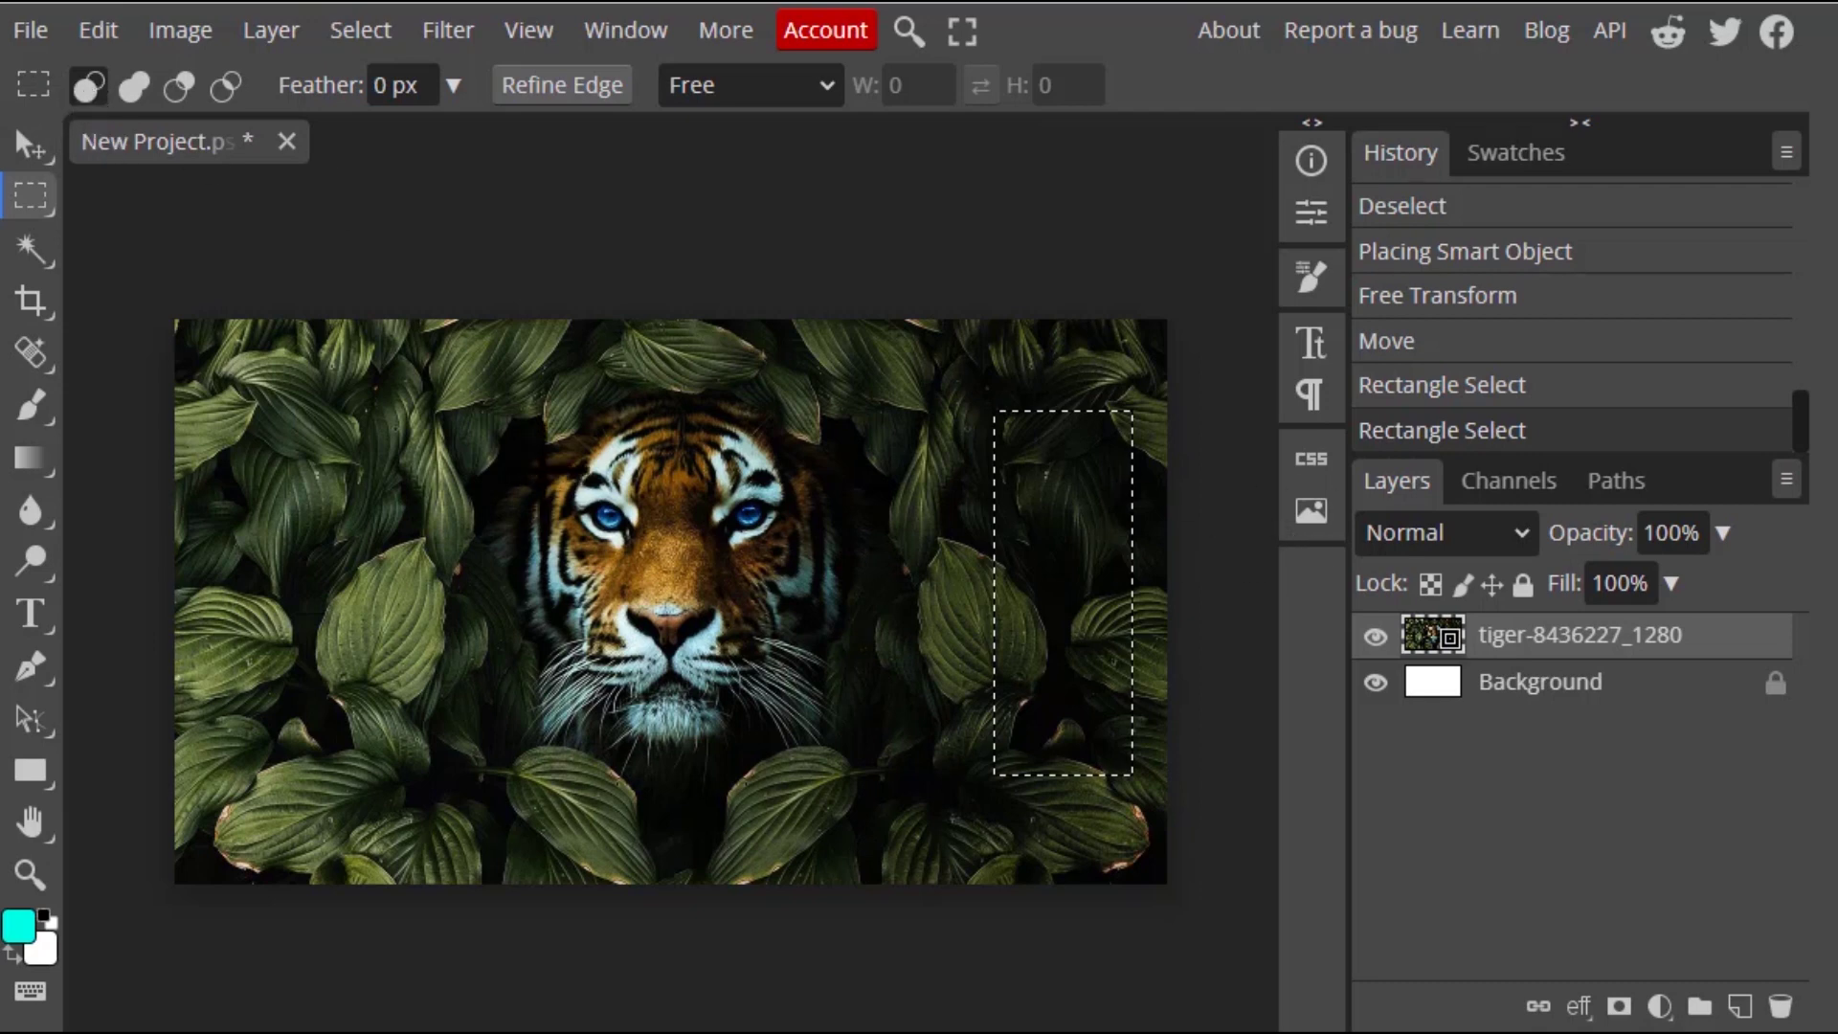
pyautogui.moveTo(491, 436); pyautogui.dragTo(876, 734)
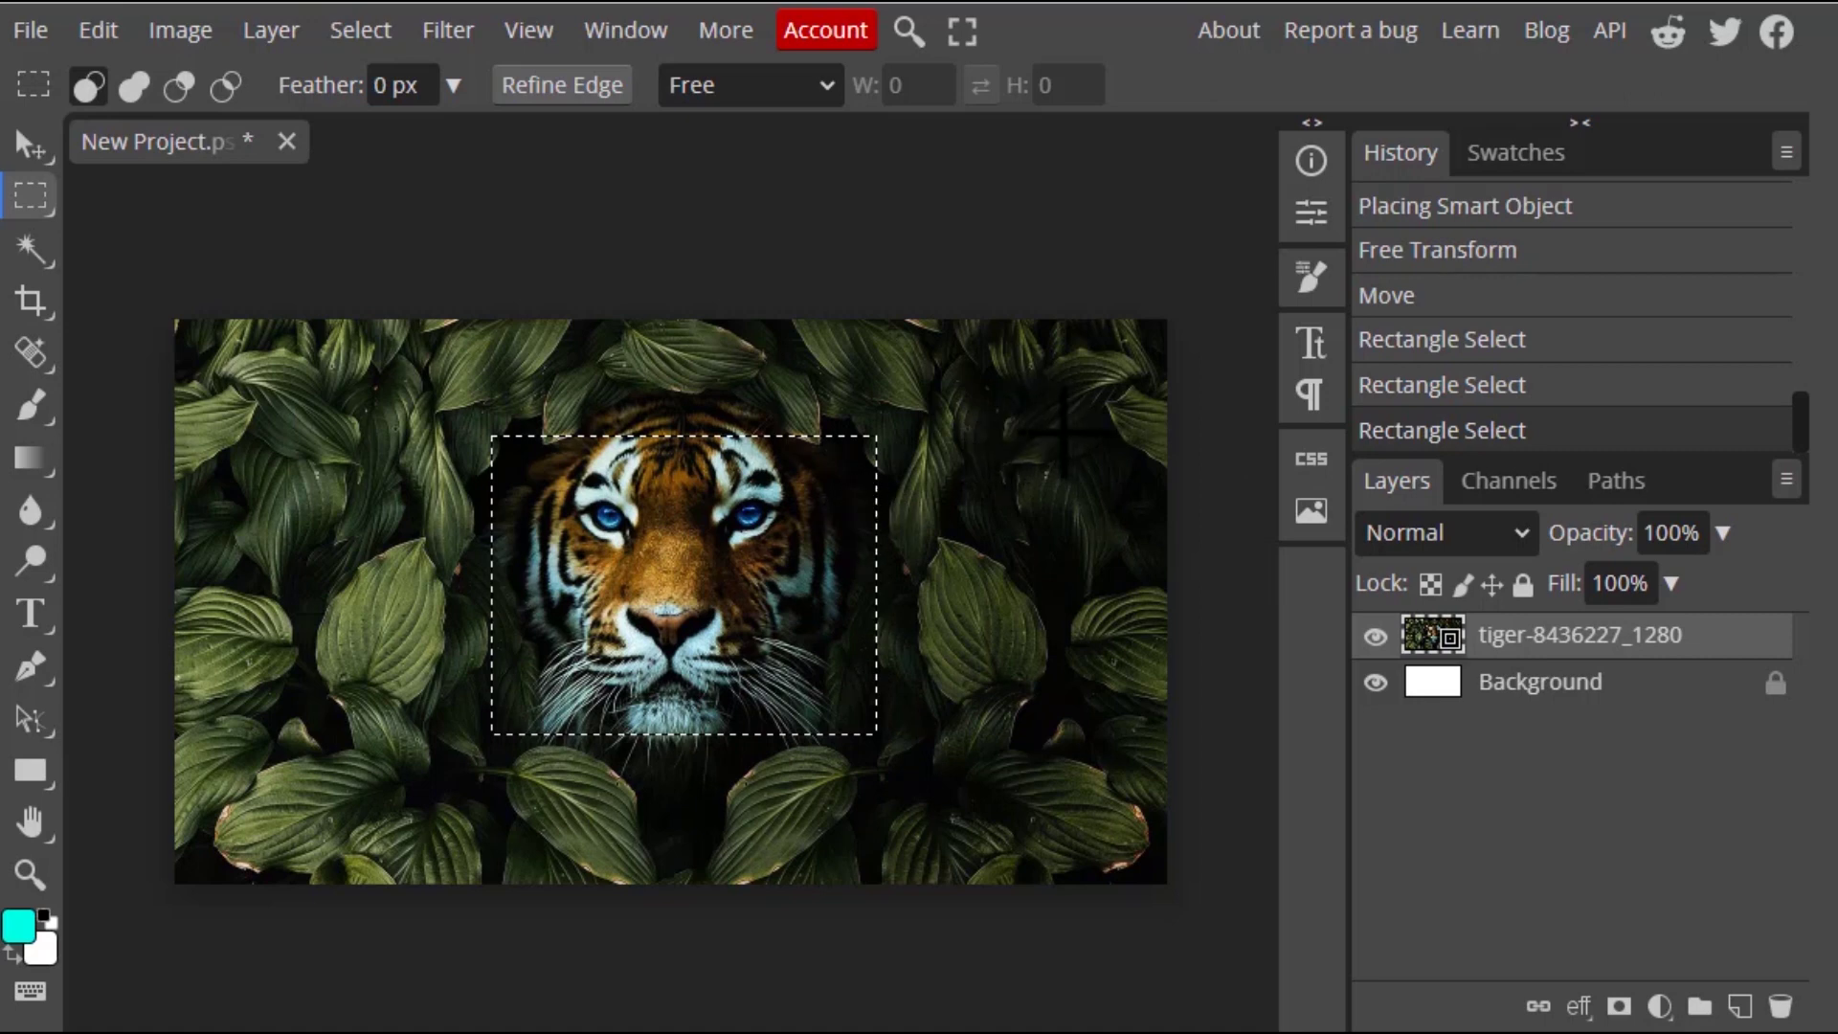
# In Unite mode, add rectangles over the right leaves, above, left and below the face, and upper-left leaves
pyautogui.click(134, 85)
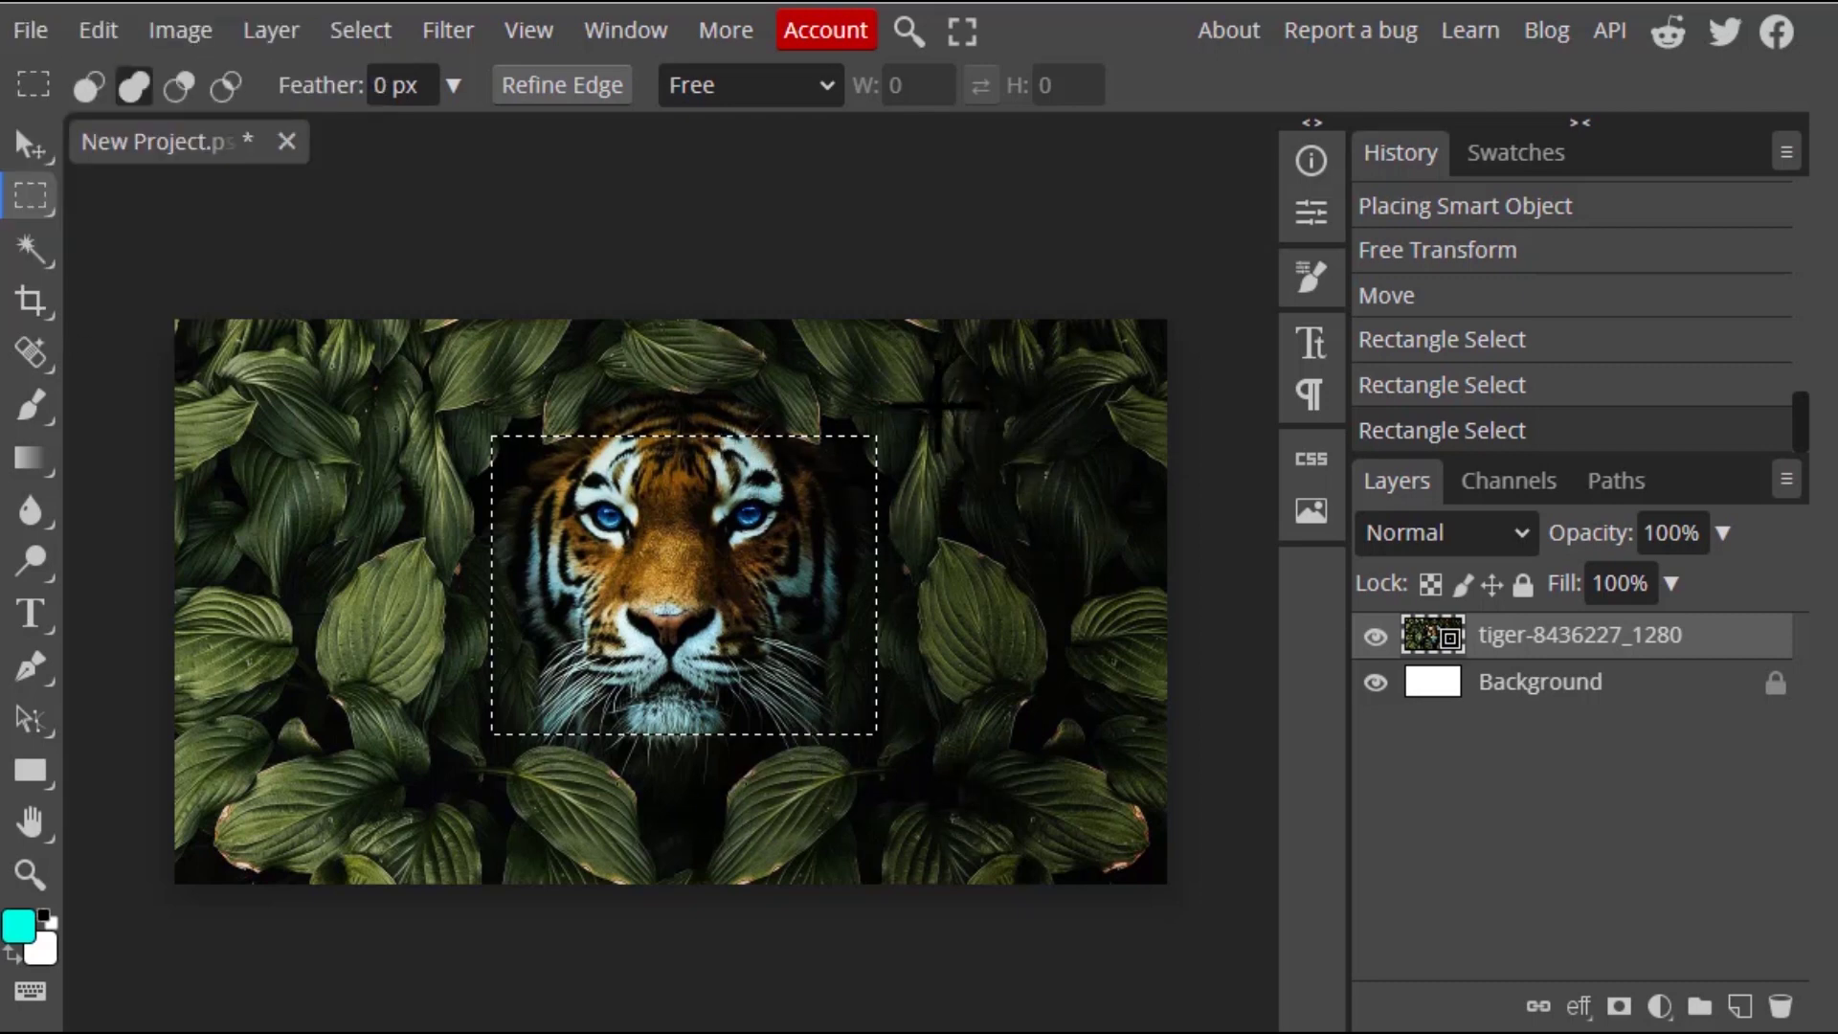
pyautogui.moveTo(940, 408); pyautogui.dragTo(1057, 766)
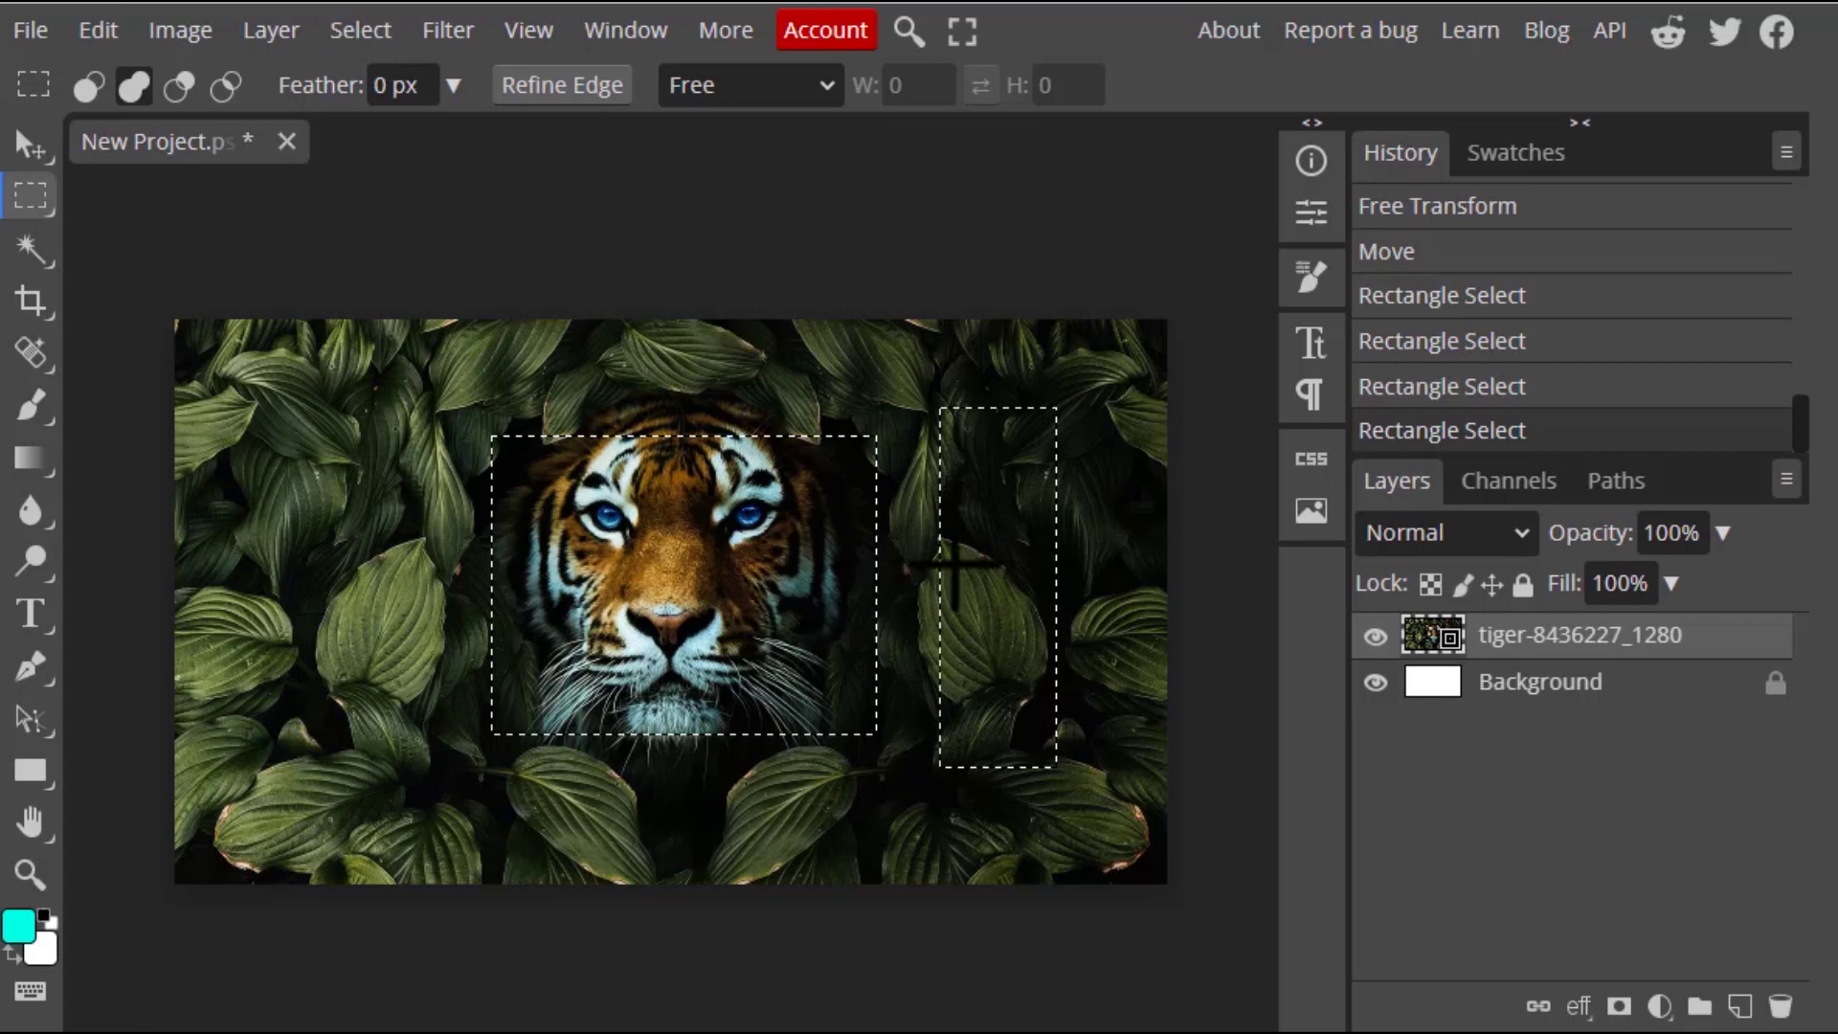
pyautogui.moveTo(706, 396); pyautogui.dragTo(807, 436)
pyautogui.moveTo(548, 395); pyautogui.dragTo(612, 435)
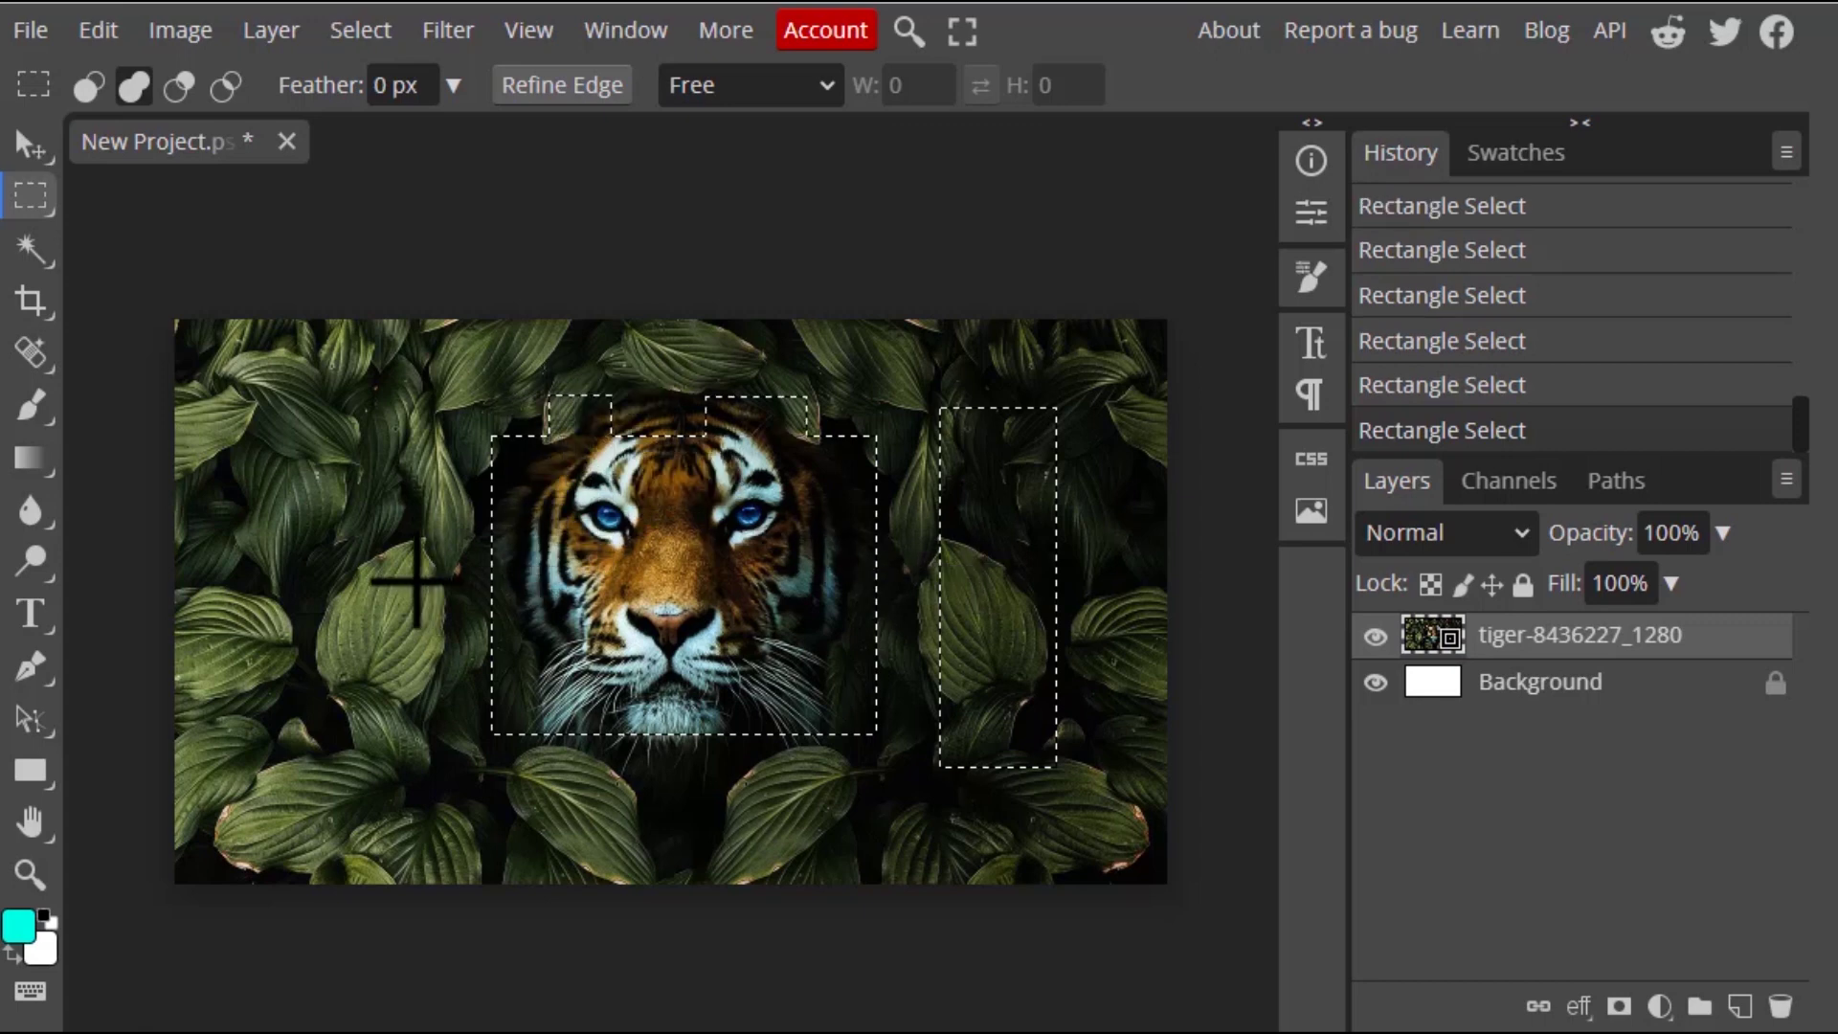
pyautogui.moveTo(426, 586); pyautogui.dragTo(493, 667)
pyautogui.moveTo(600, 771); pyautogui.dragTo(657, 816)
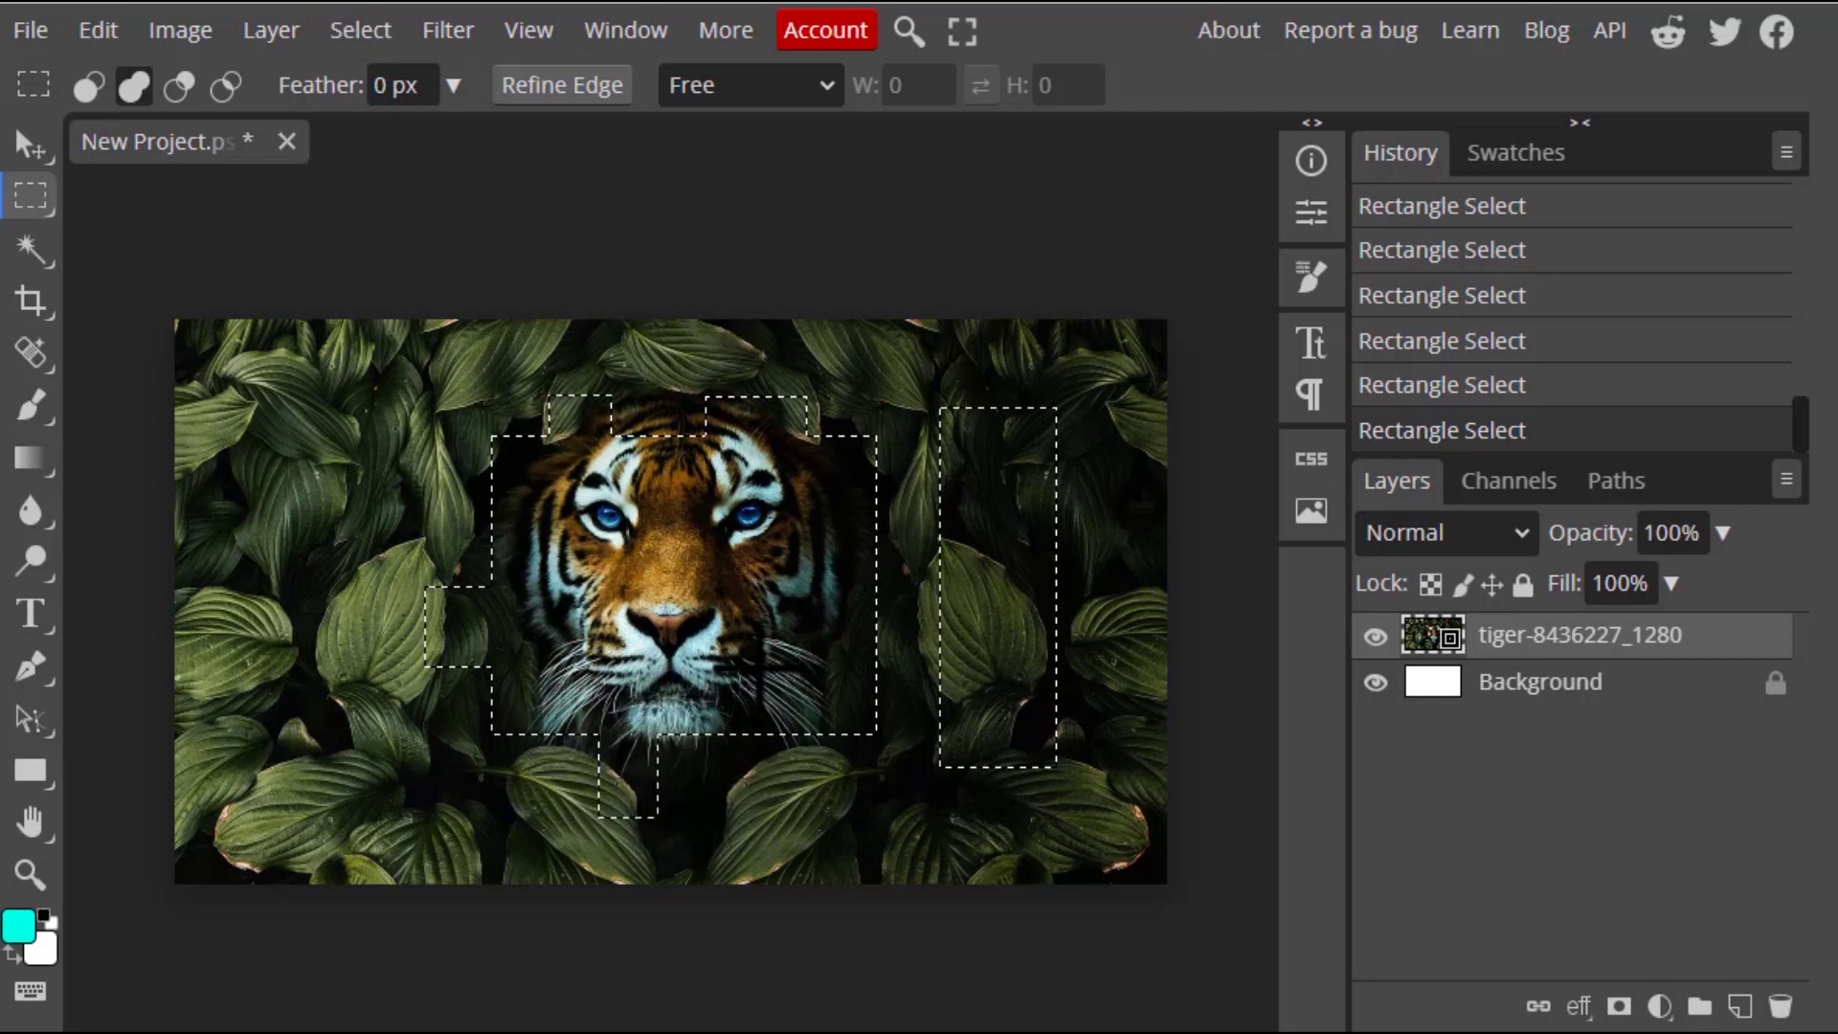
pyautogui.moveTo(761, 666); pyautogui.dragTo(830, 798)
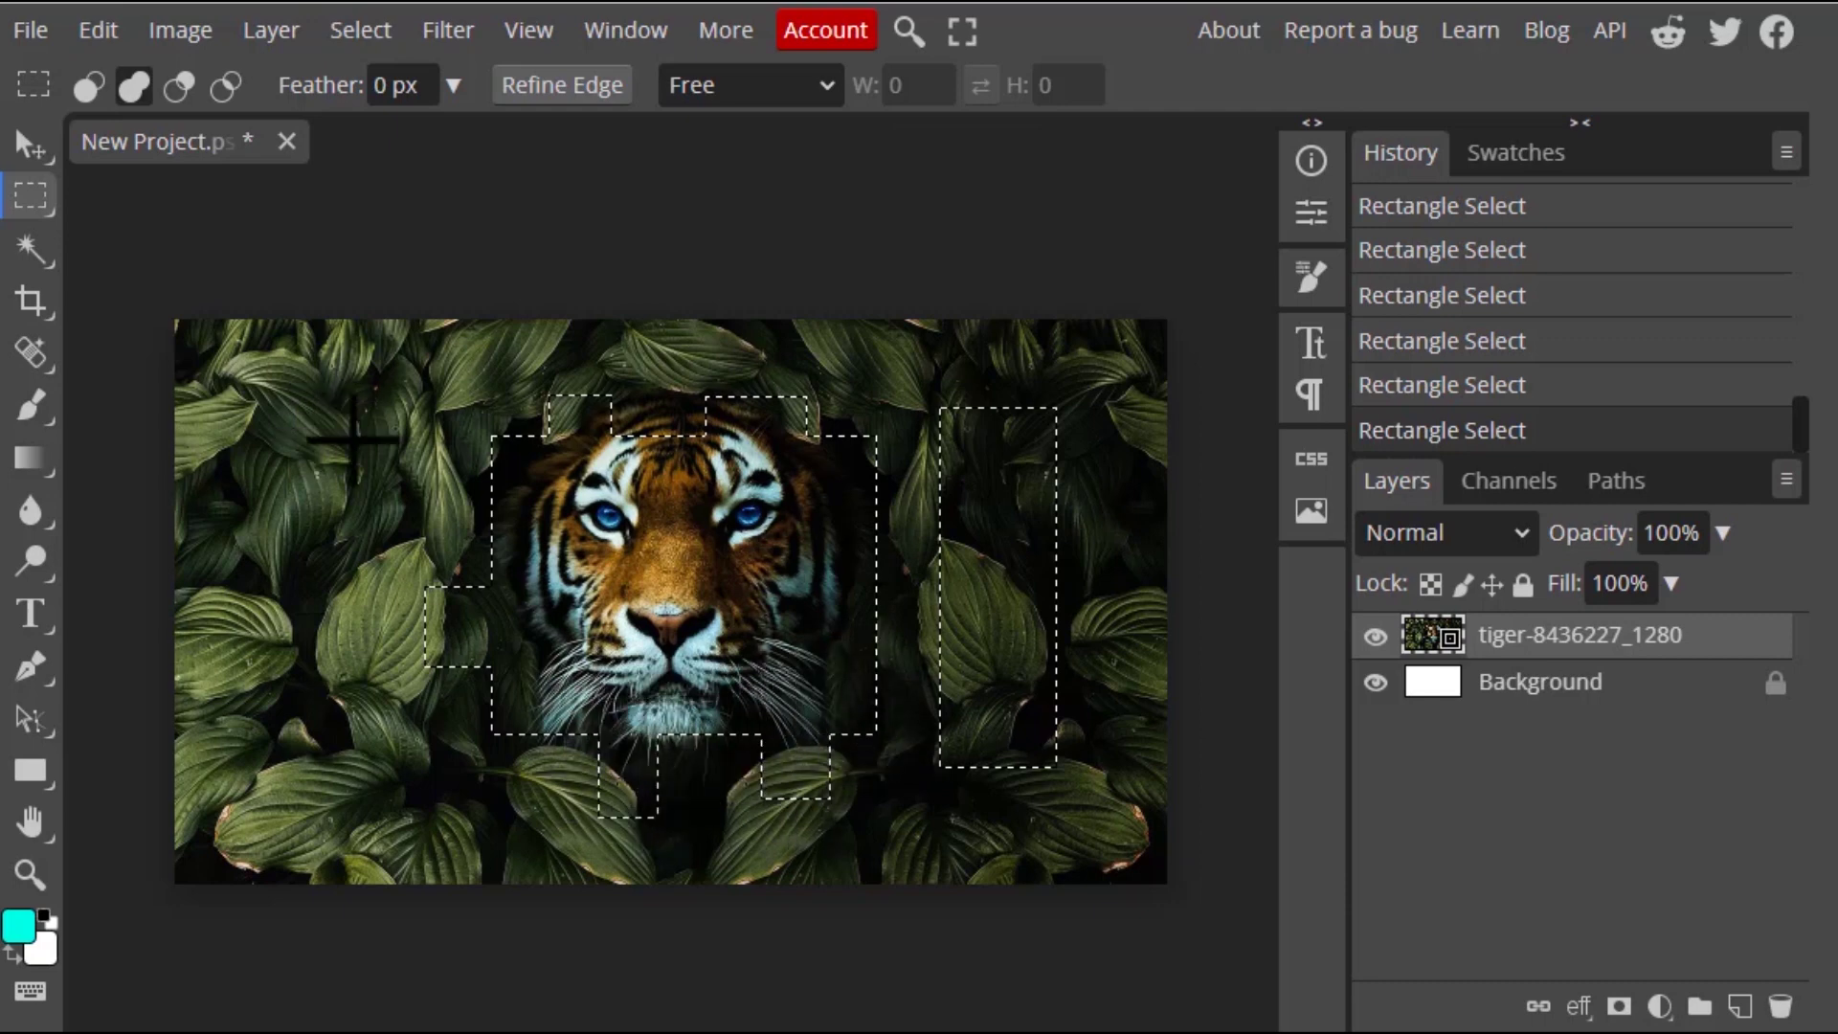
pyautogui.moveTo(331, 381); pyautogui.dragTo(456, 518)
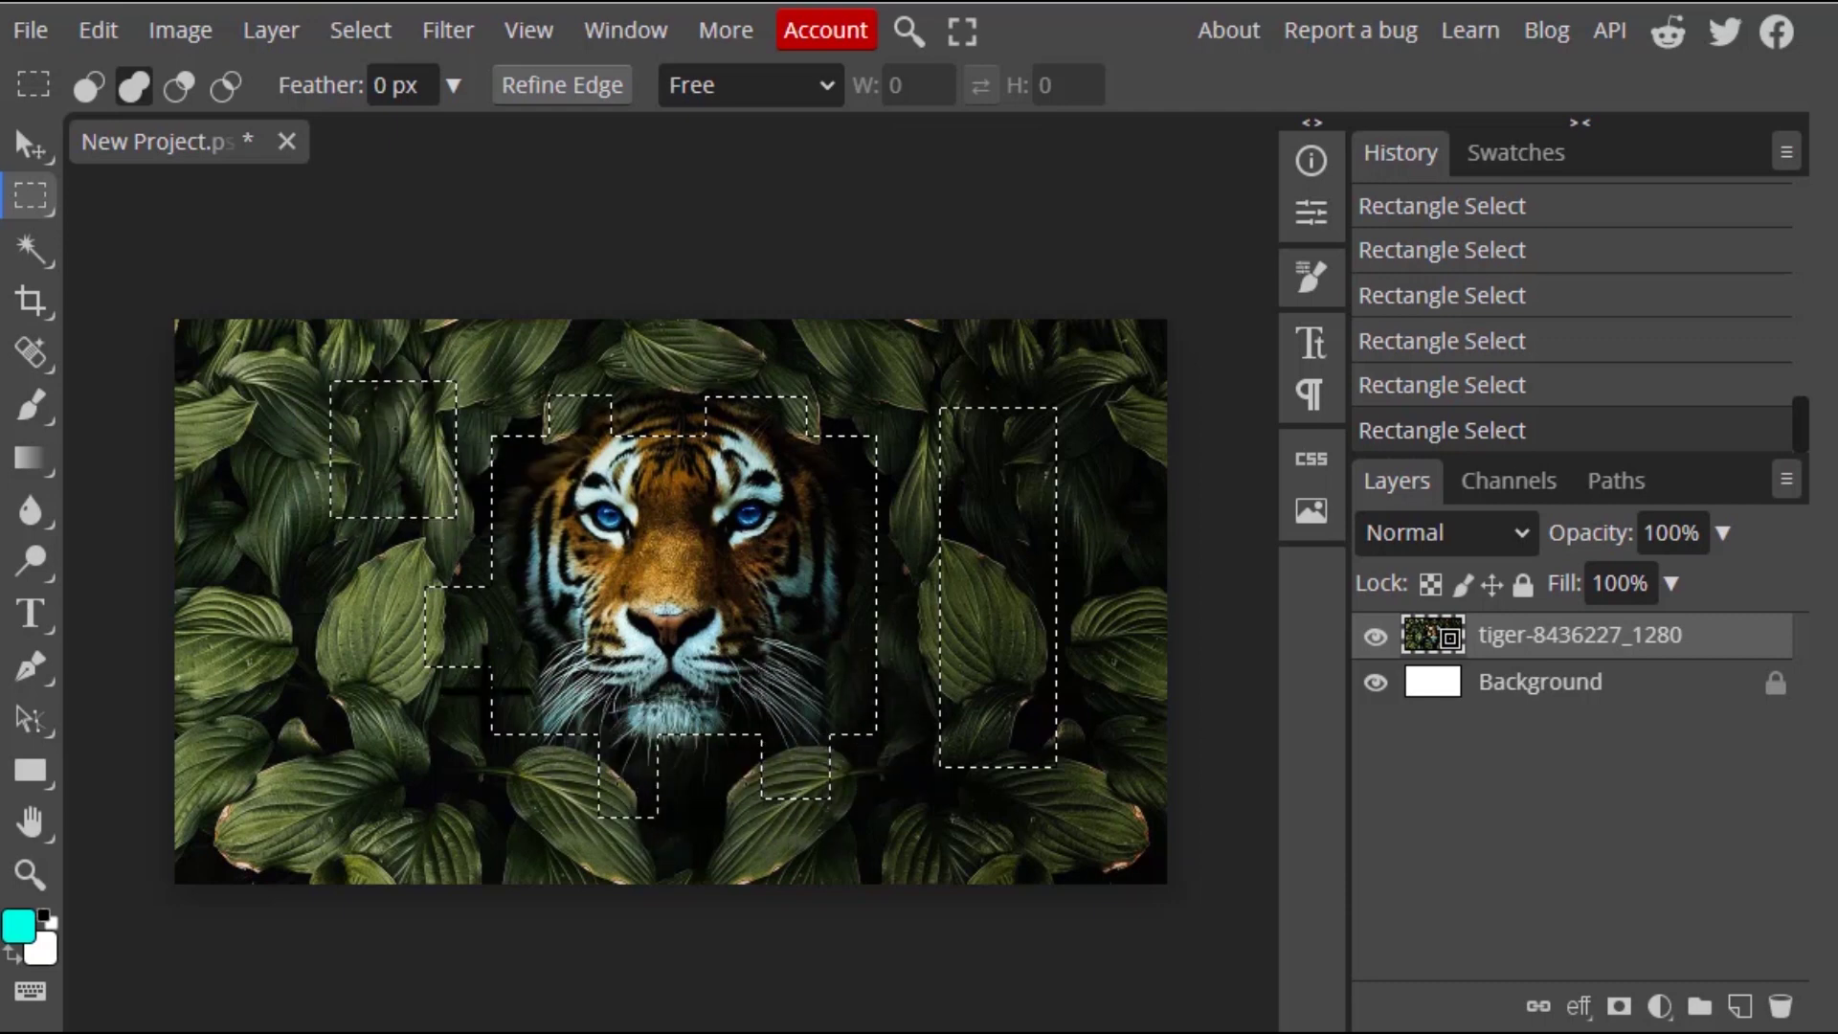
# In Subtract mode, cut the upper-left rectangle's top, the face's right part, and a left leaf area
pyautogui.click(186, 103)
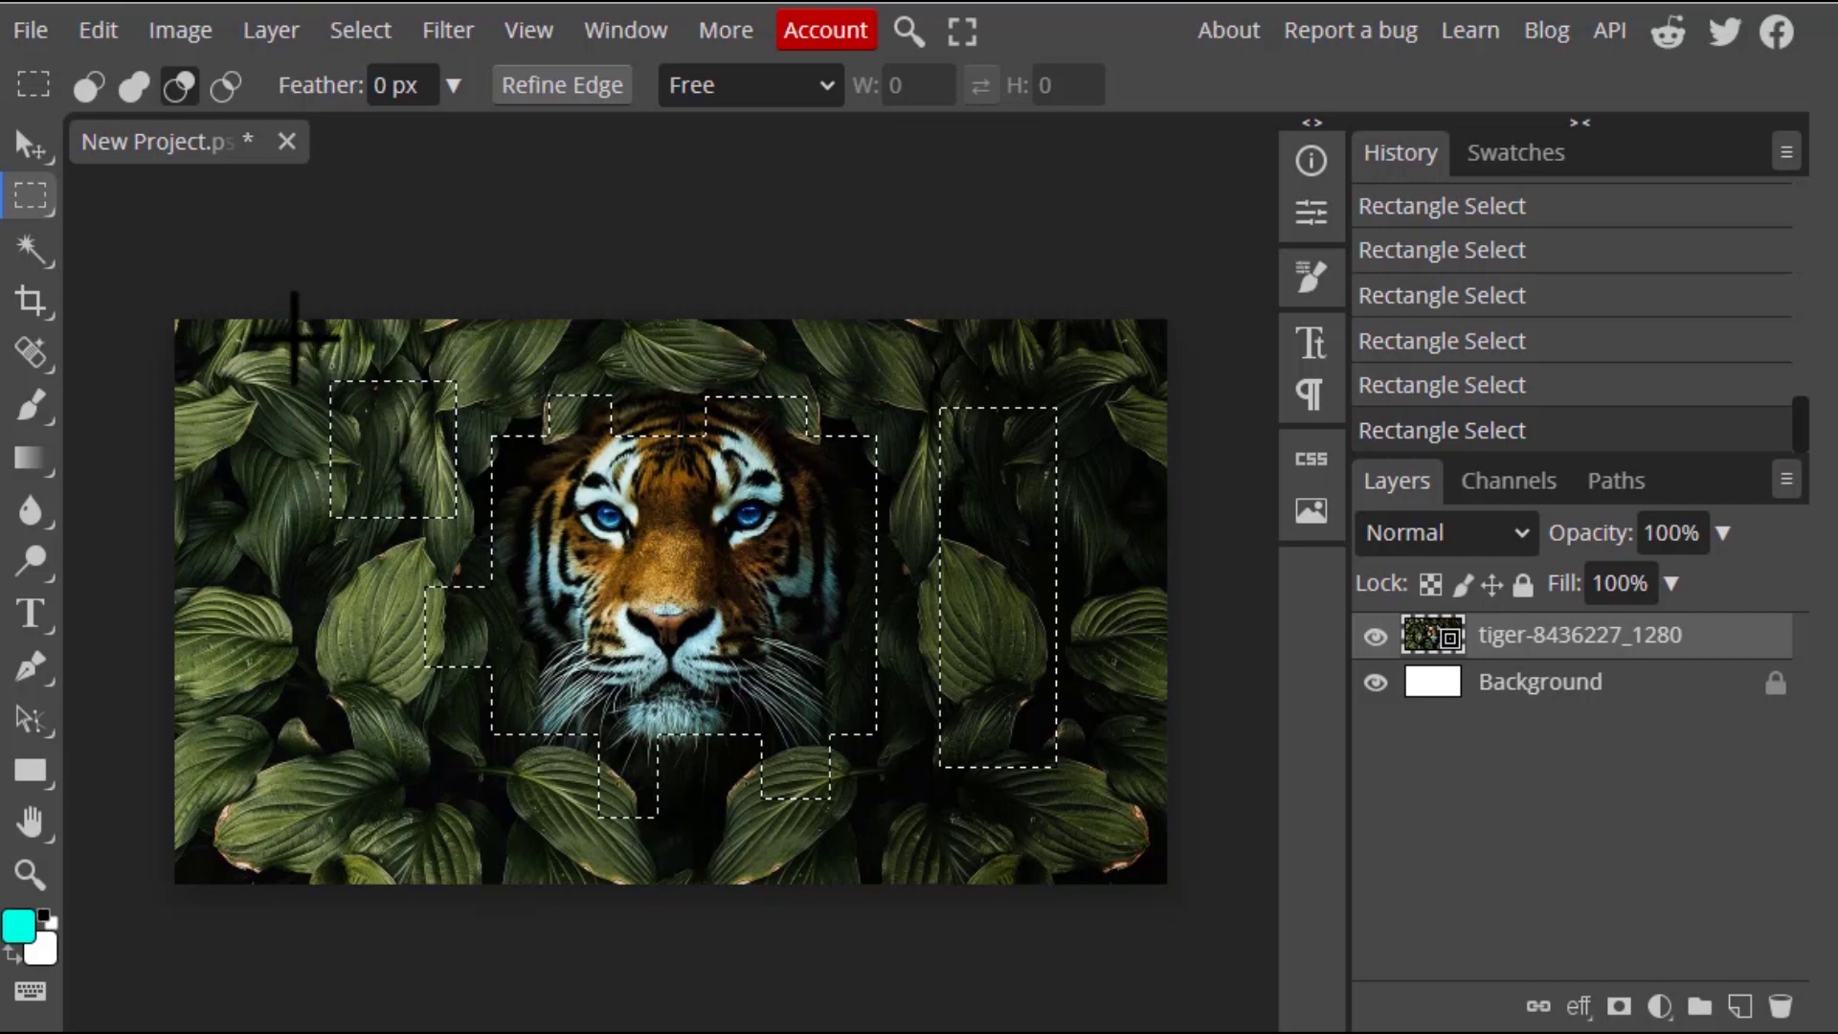
pyautogui.moveTo(294, 335); pyautogui.dragTo(460, 441)
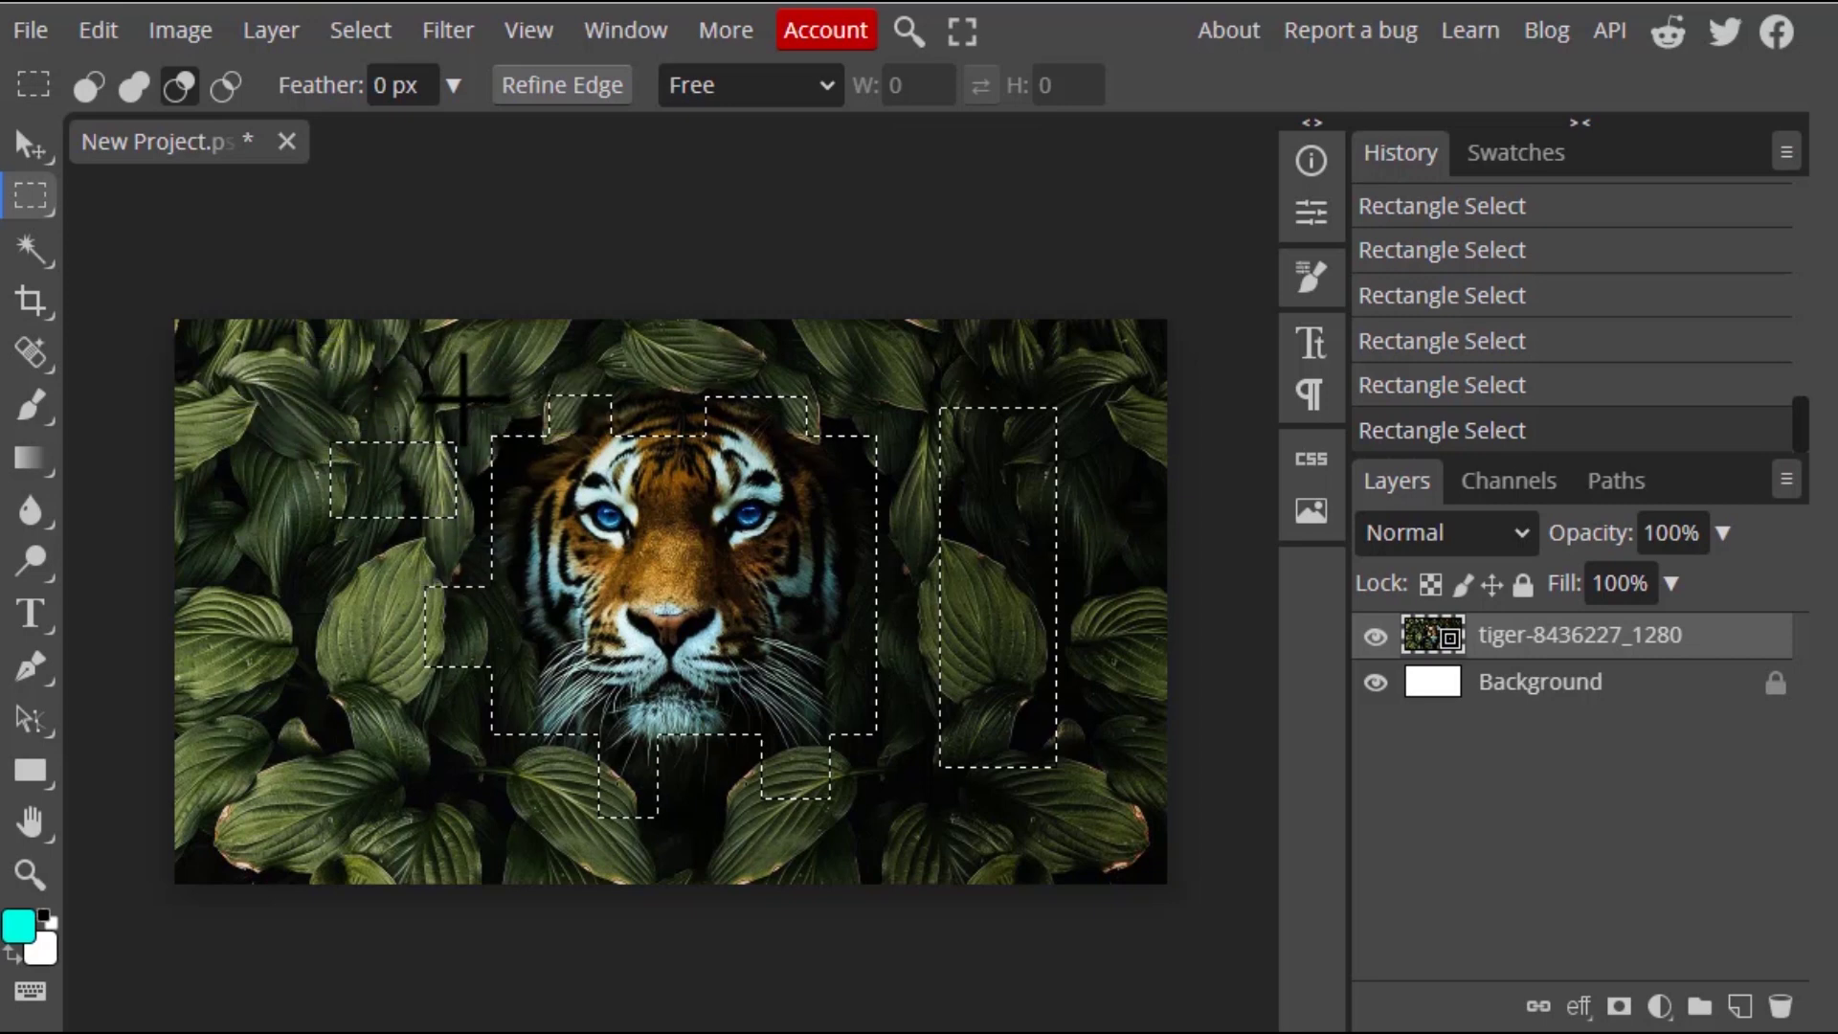
pyautogui.moveTo(672, 346); pyautogui.dragTo(892, 823)
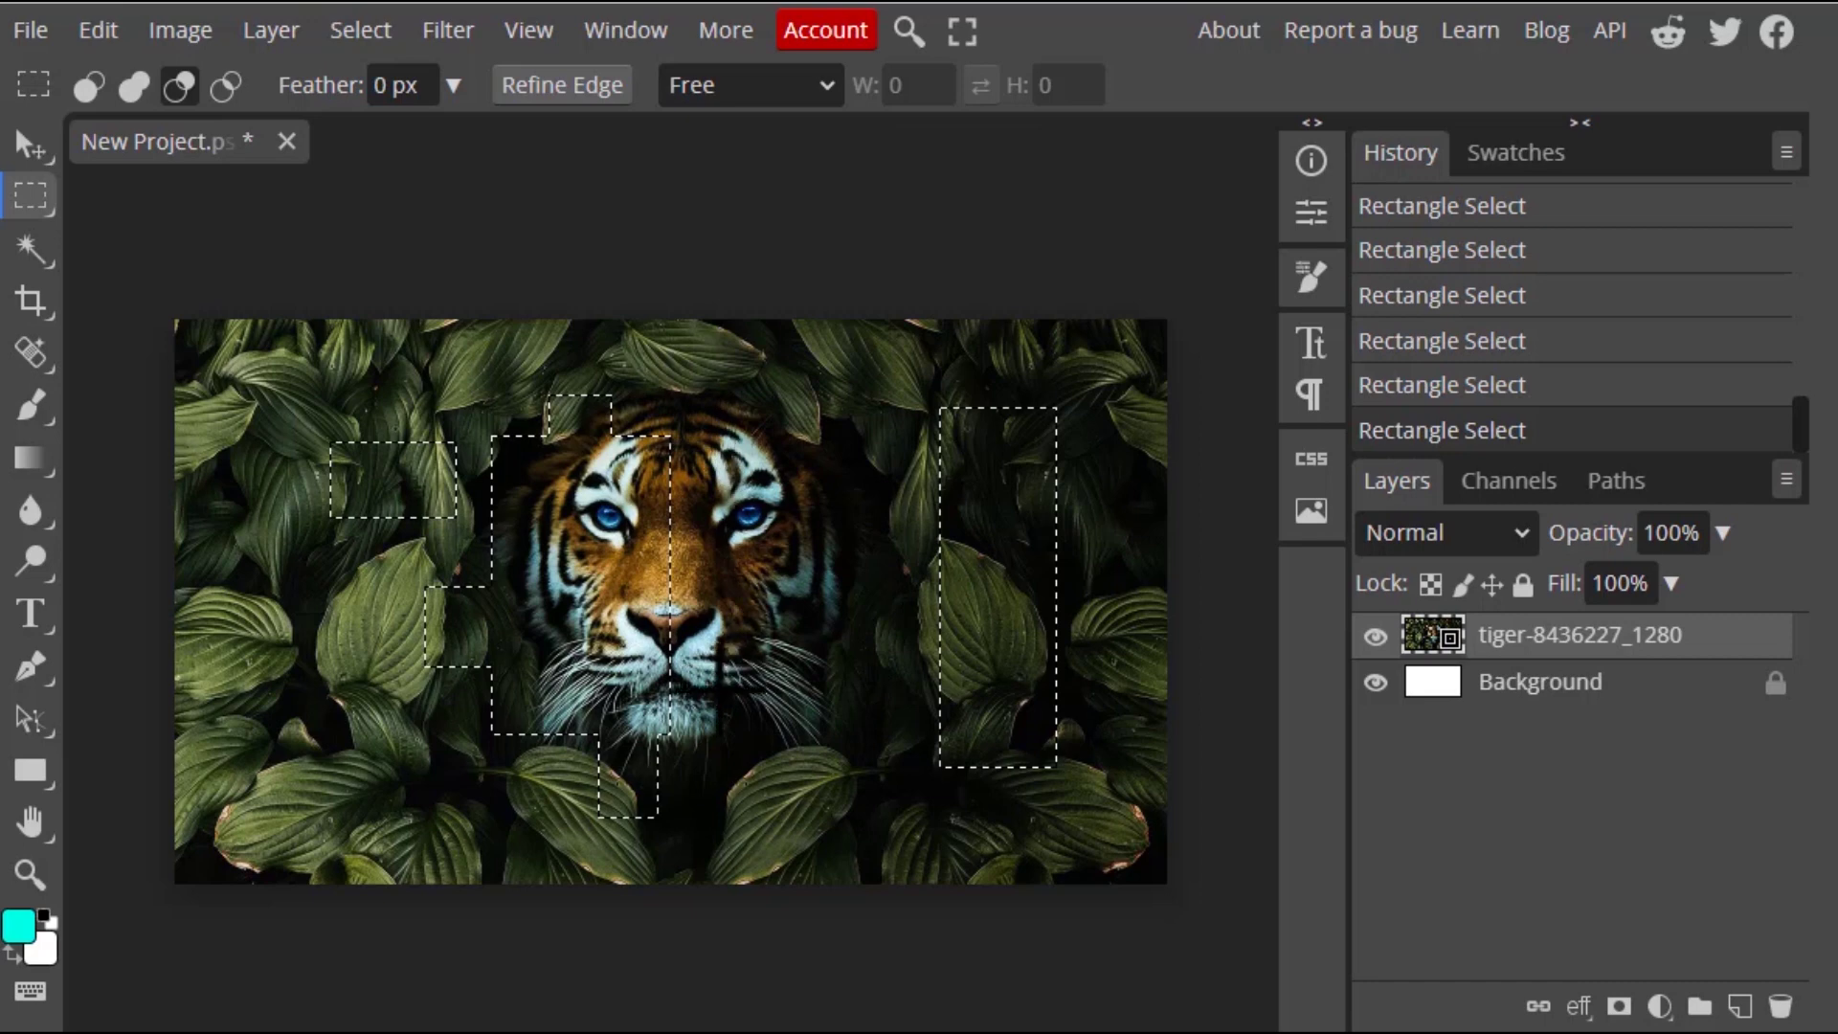
pyautogui.moveTo(219, 603); pyautogui.dragTo(369, 773)
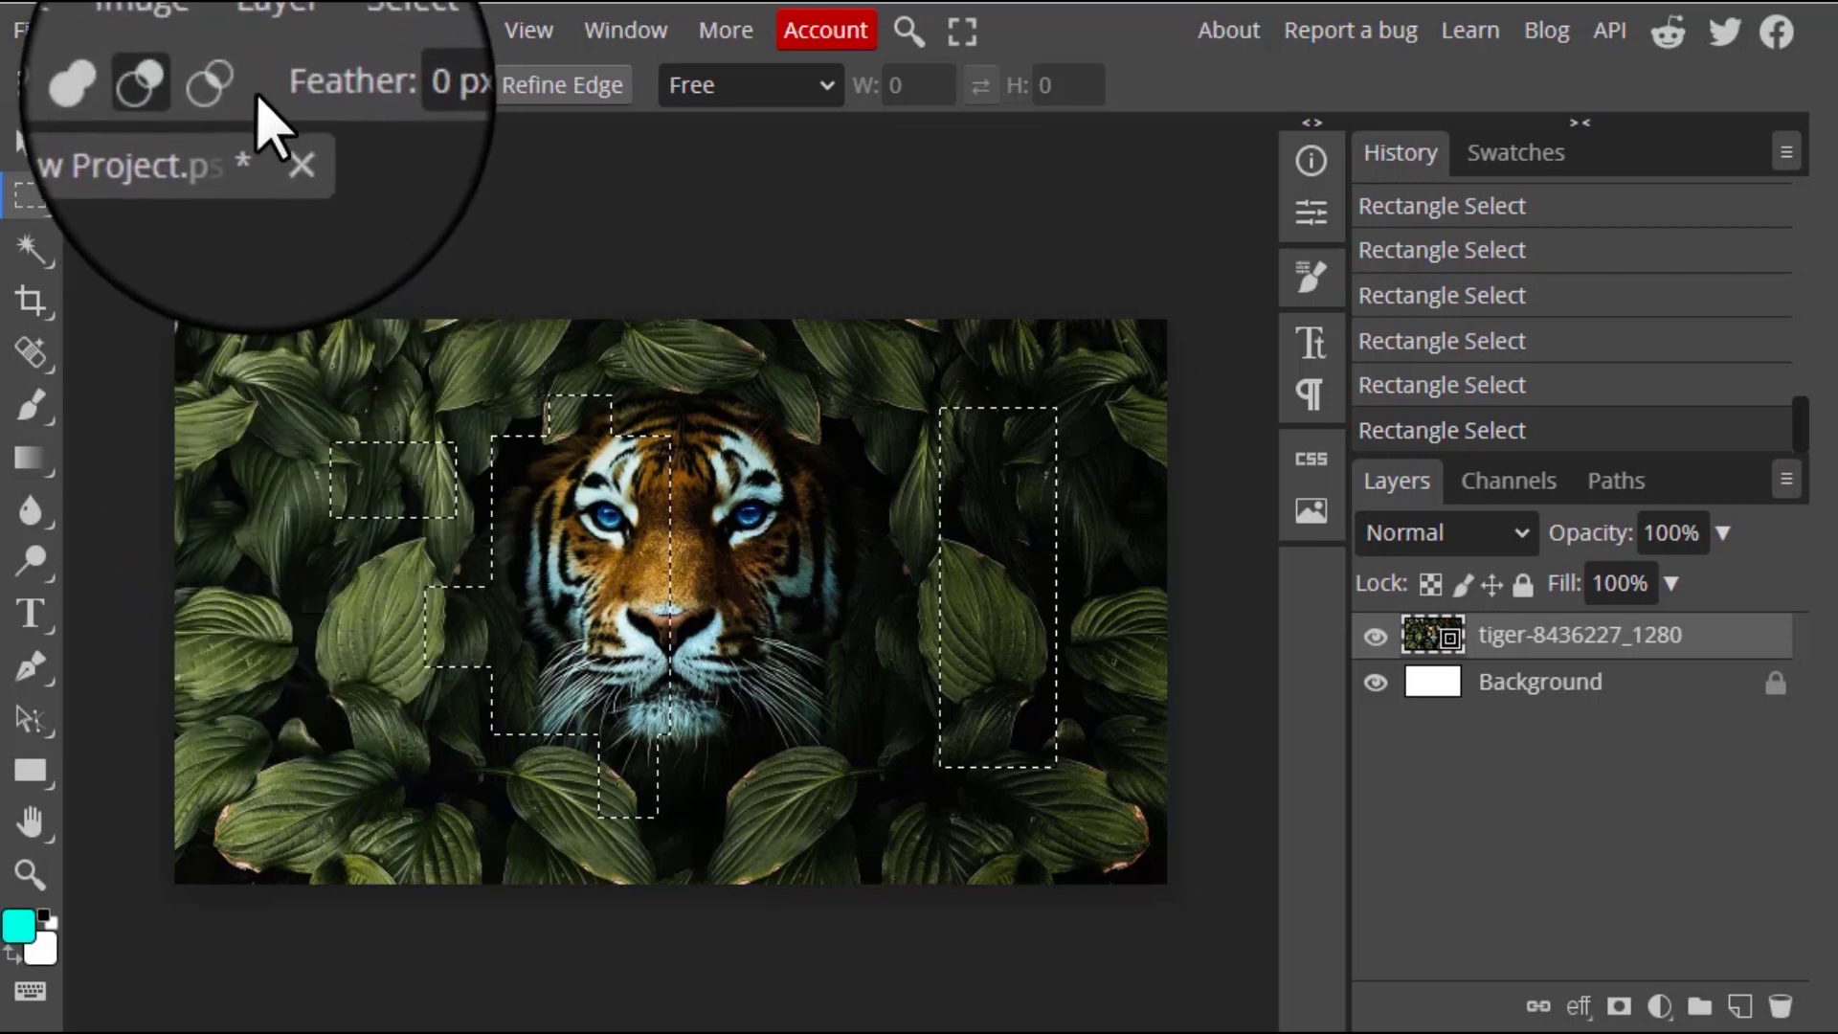
# Switch to Intersect mode, undo the last subtraction, and start a rectangle over the right leaves
pyautogui.click(225, 85)
pyautogui.hotkey('ctrl', 'z')
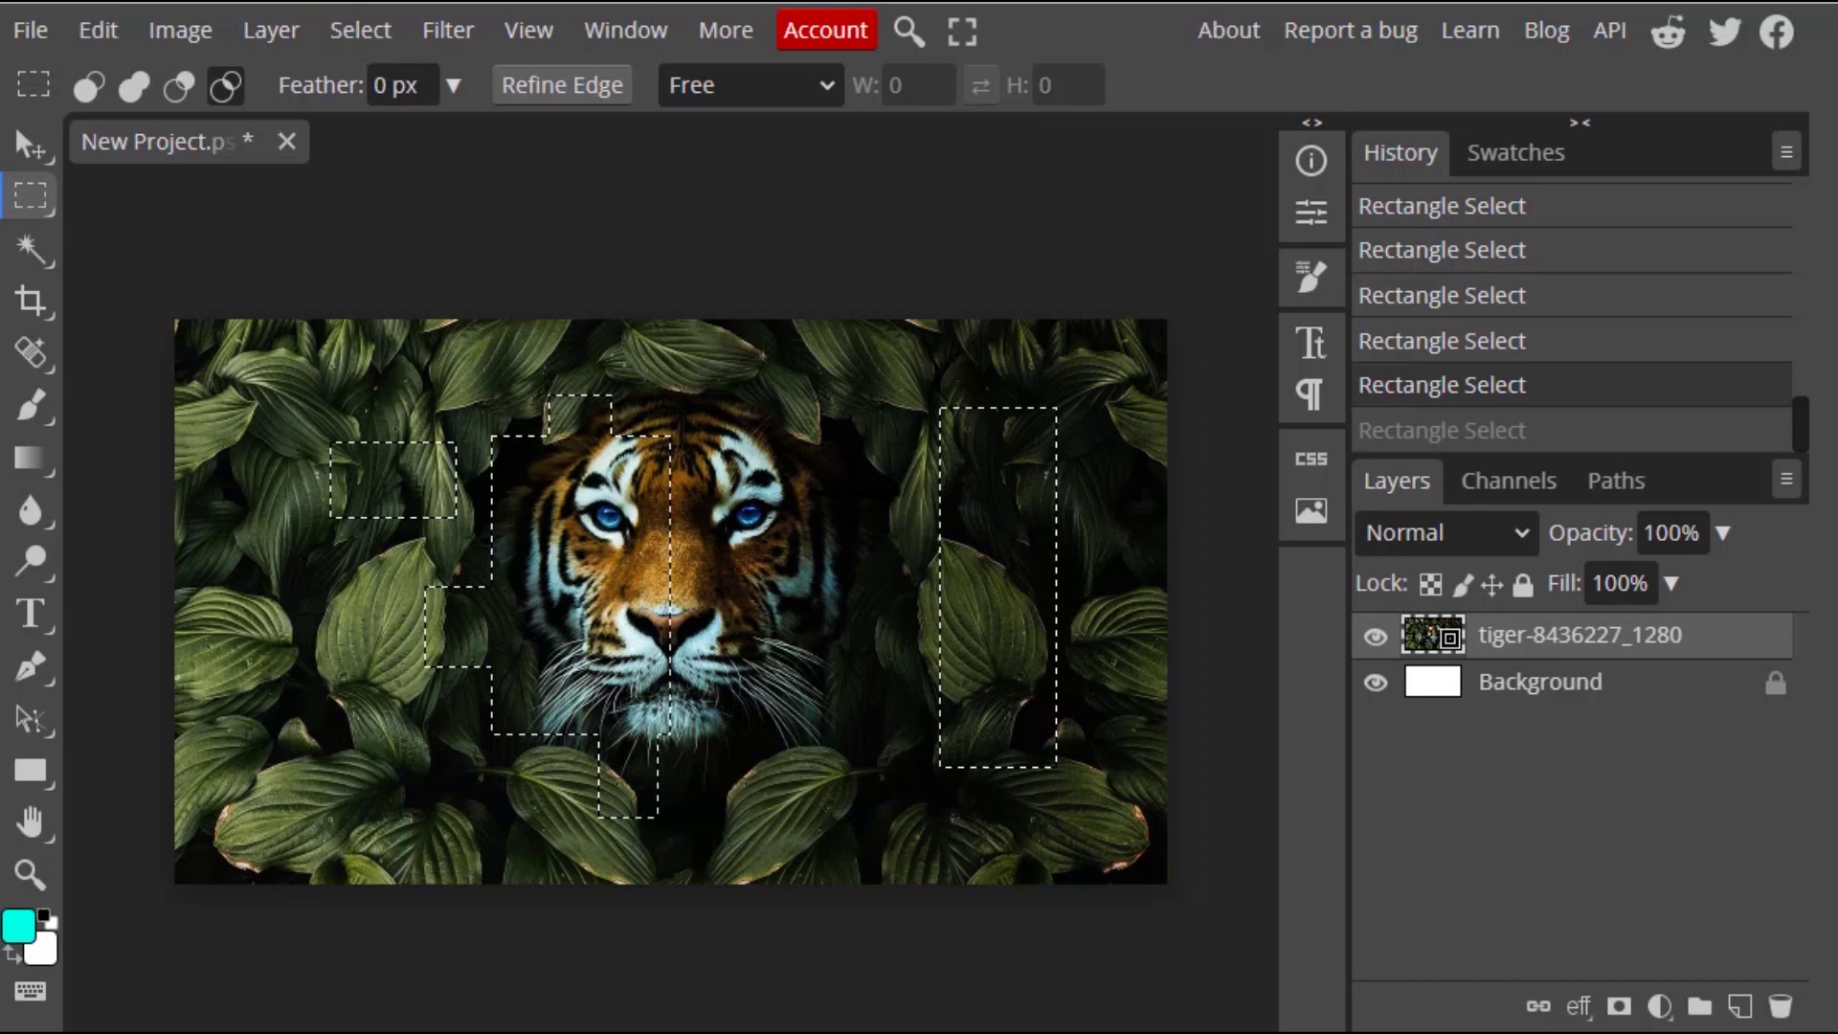
pyautogui.moveTo(887, 486); pyautogui.dragTo(1108, 635)
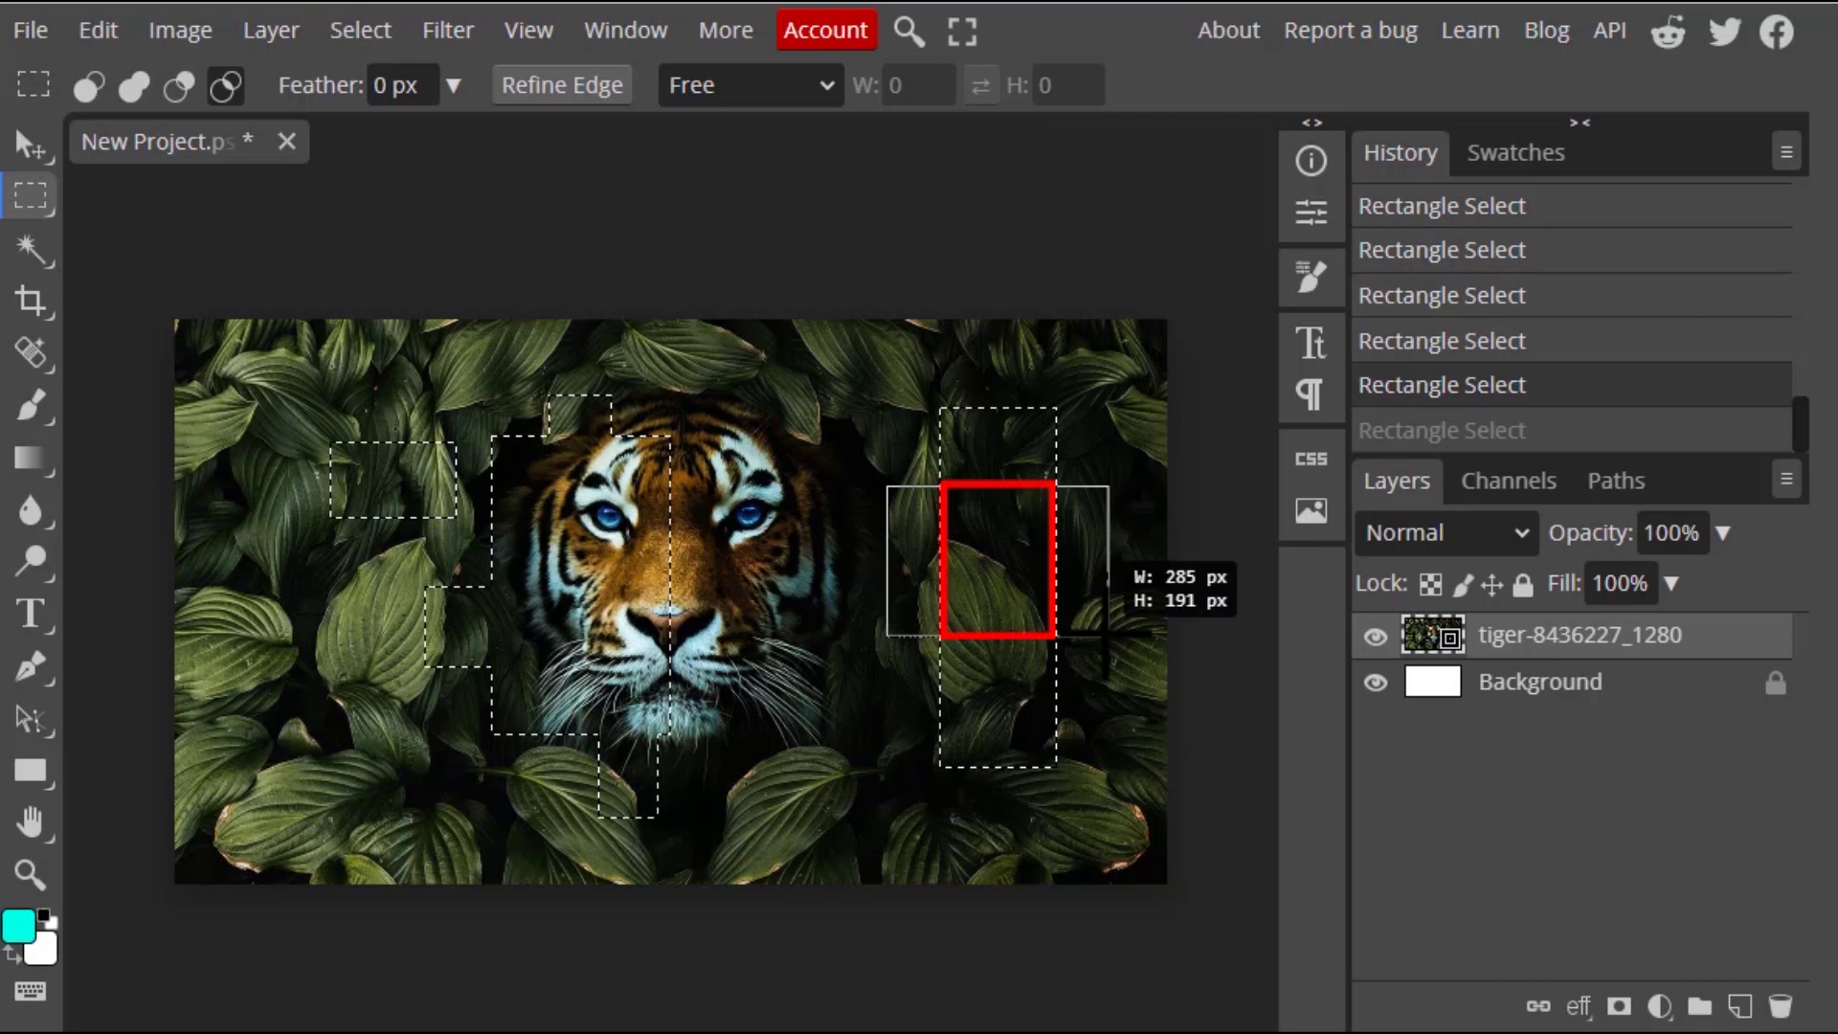
# Undo the right-leaves intersection and intersect with a 1099 × 49 px strip across the face instead
pyautogui.moveTo(1108, 634); pyautogui.dragTo(1108, 634)
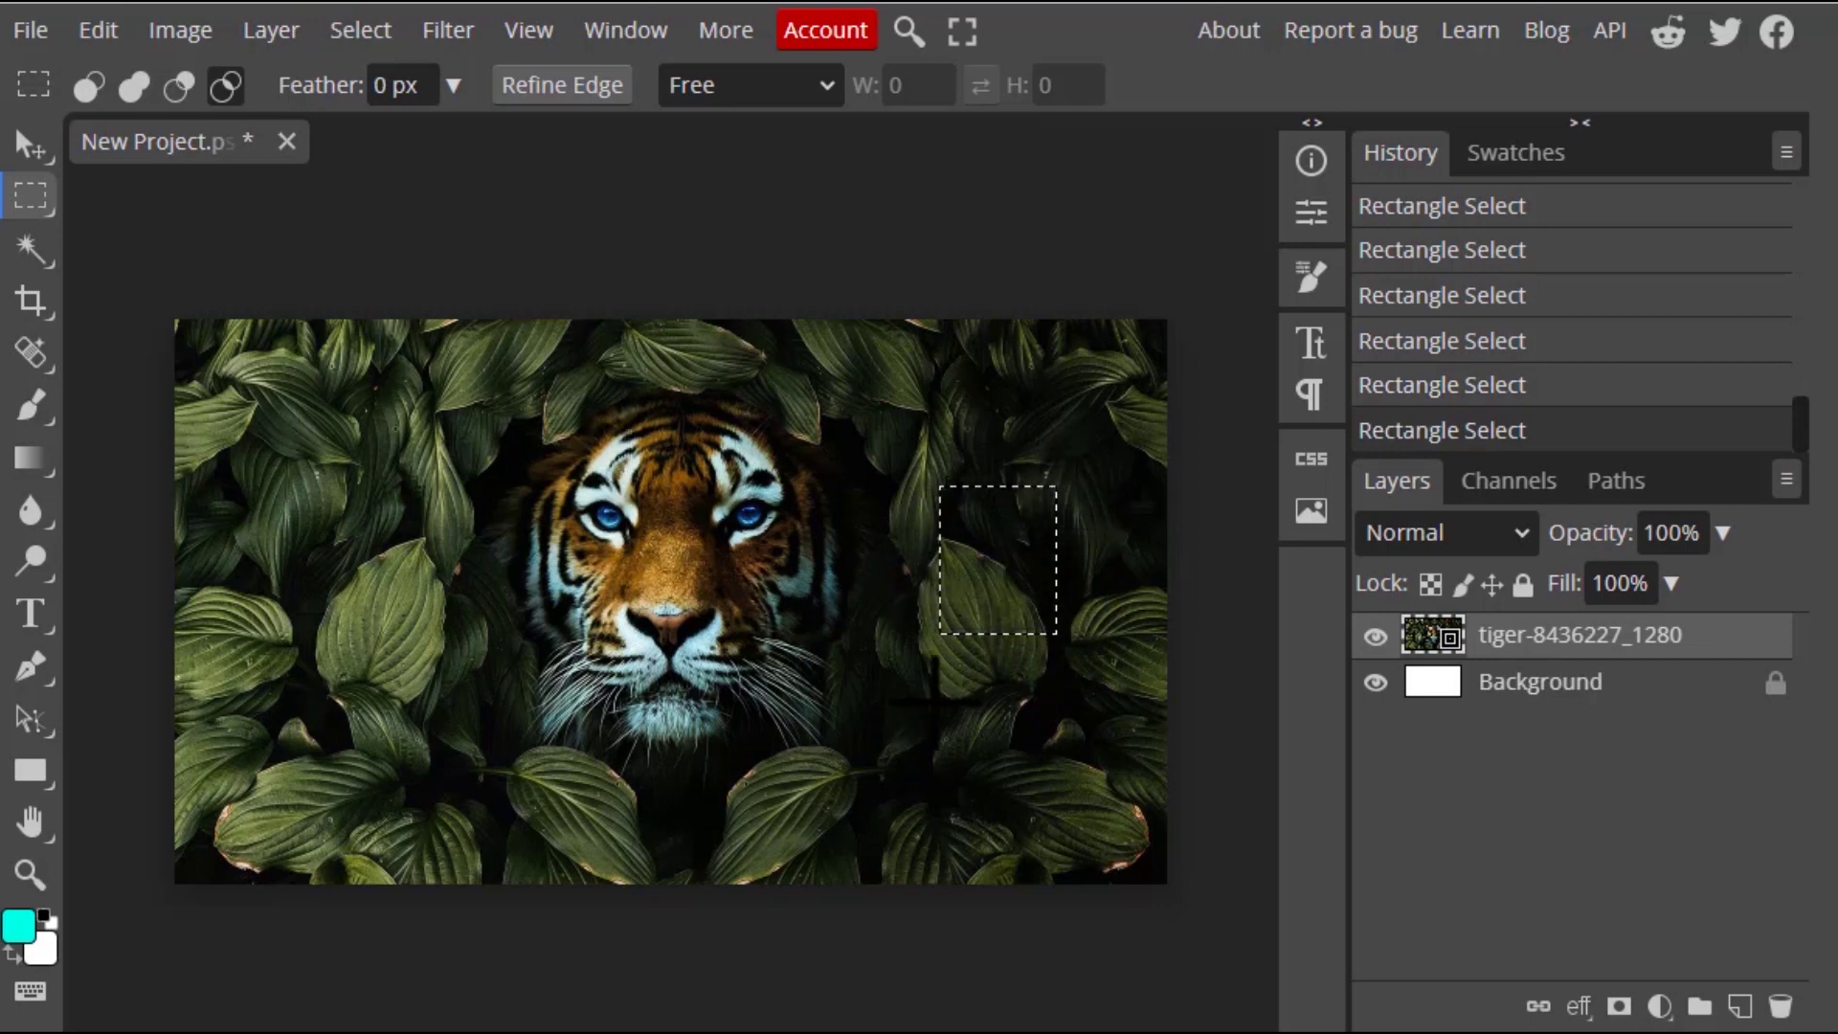
pyautogui.hotkey('ctrl', 'z')
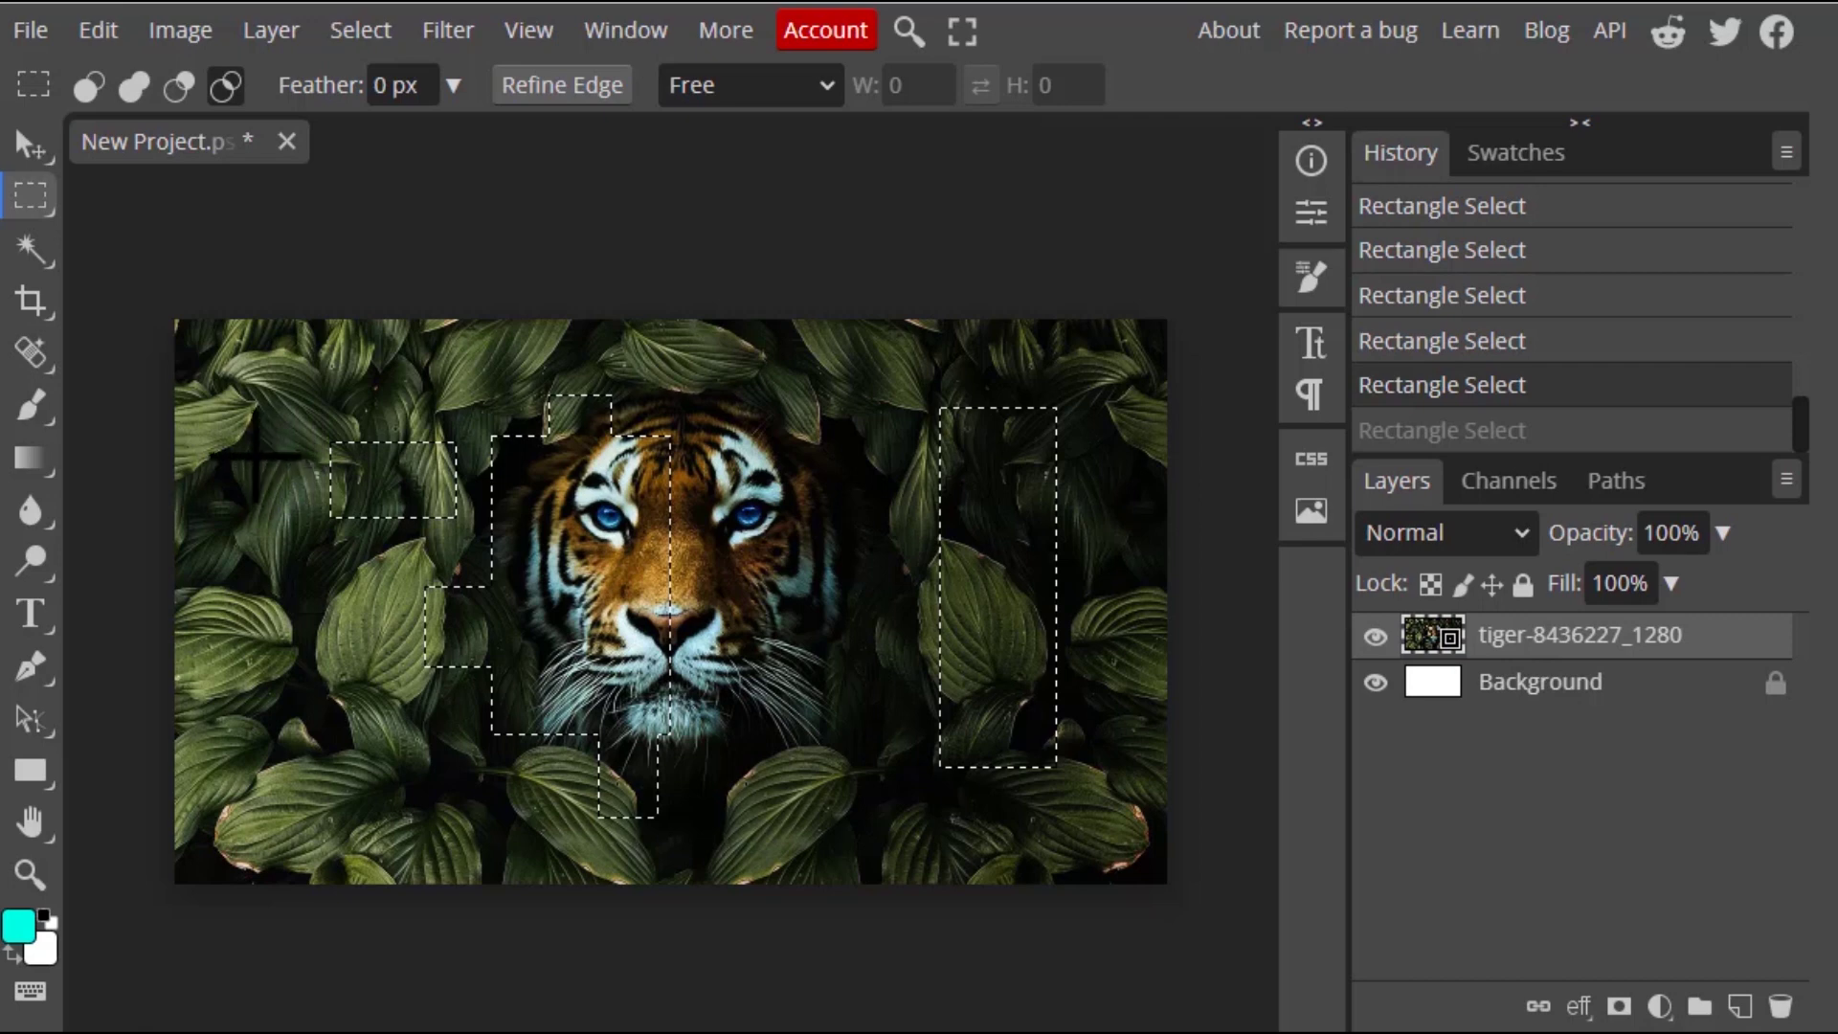
pyautogui.moveTo(256, 460); pyautogui.dragTo(1109, 497)
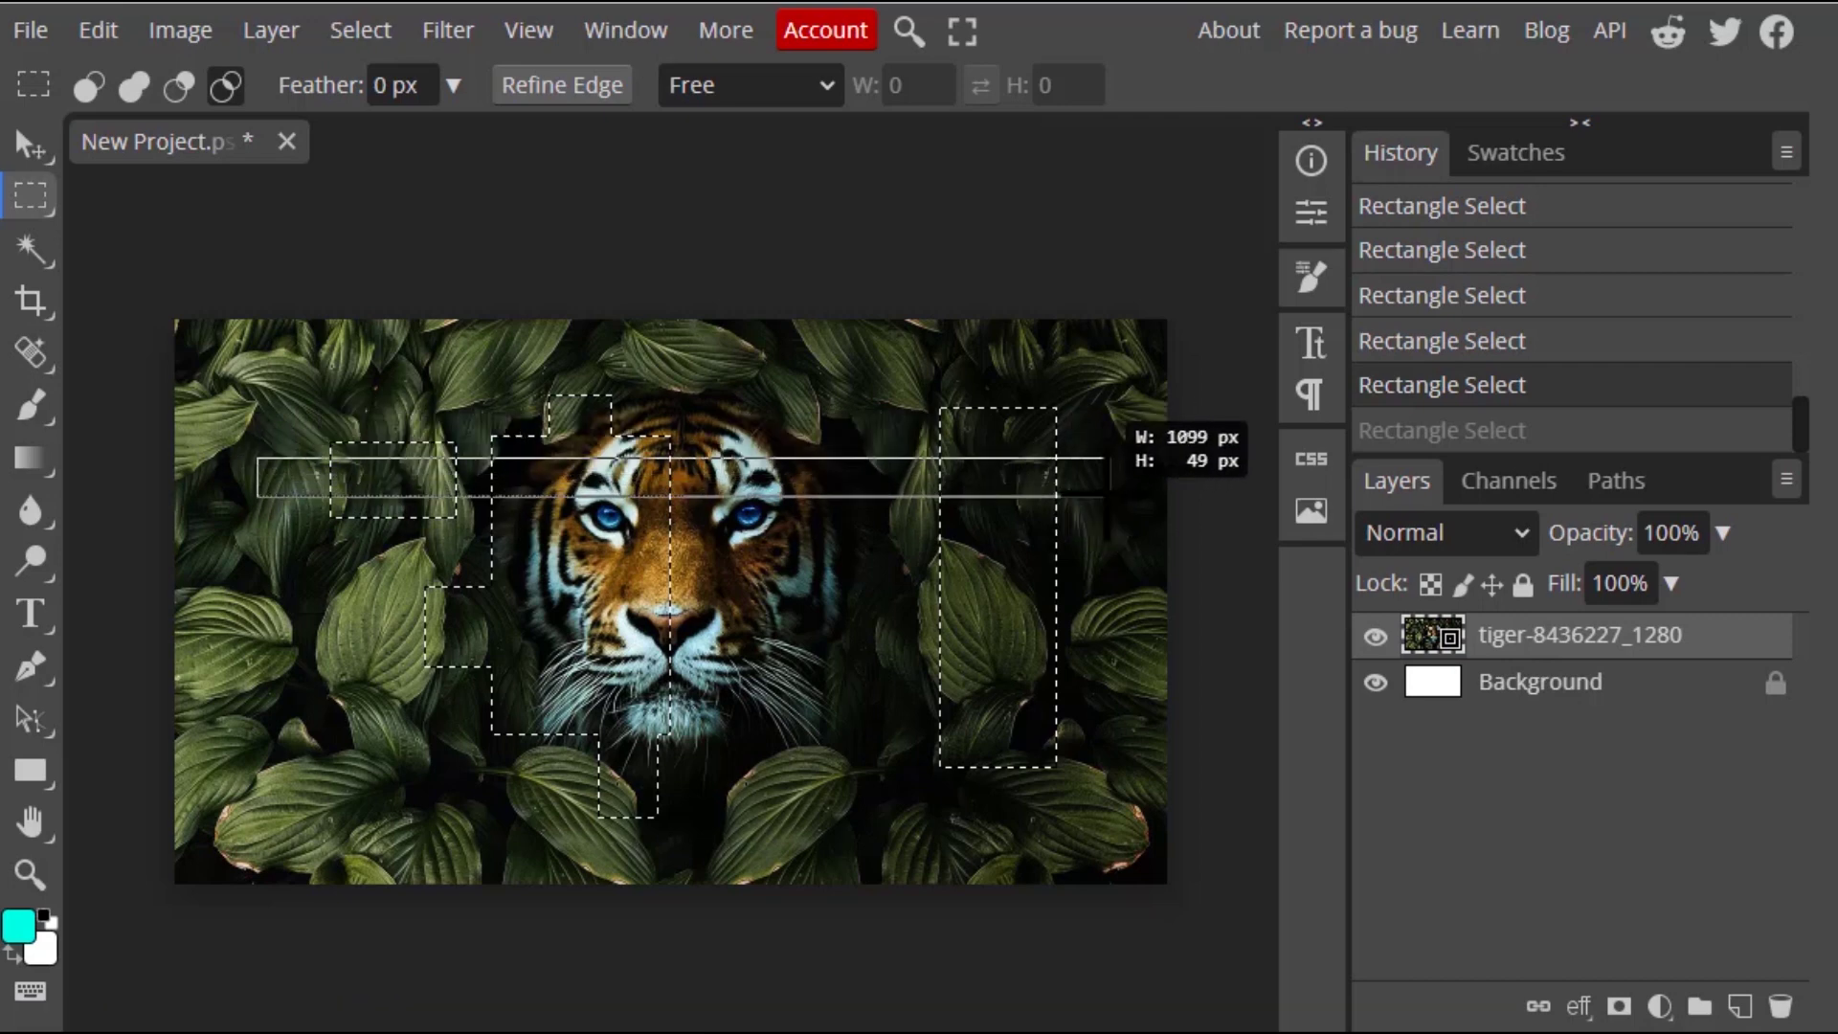
pyautogui.moveTo(1109, 497); pyautogui.dragTo(1108, 497)
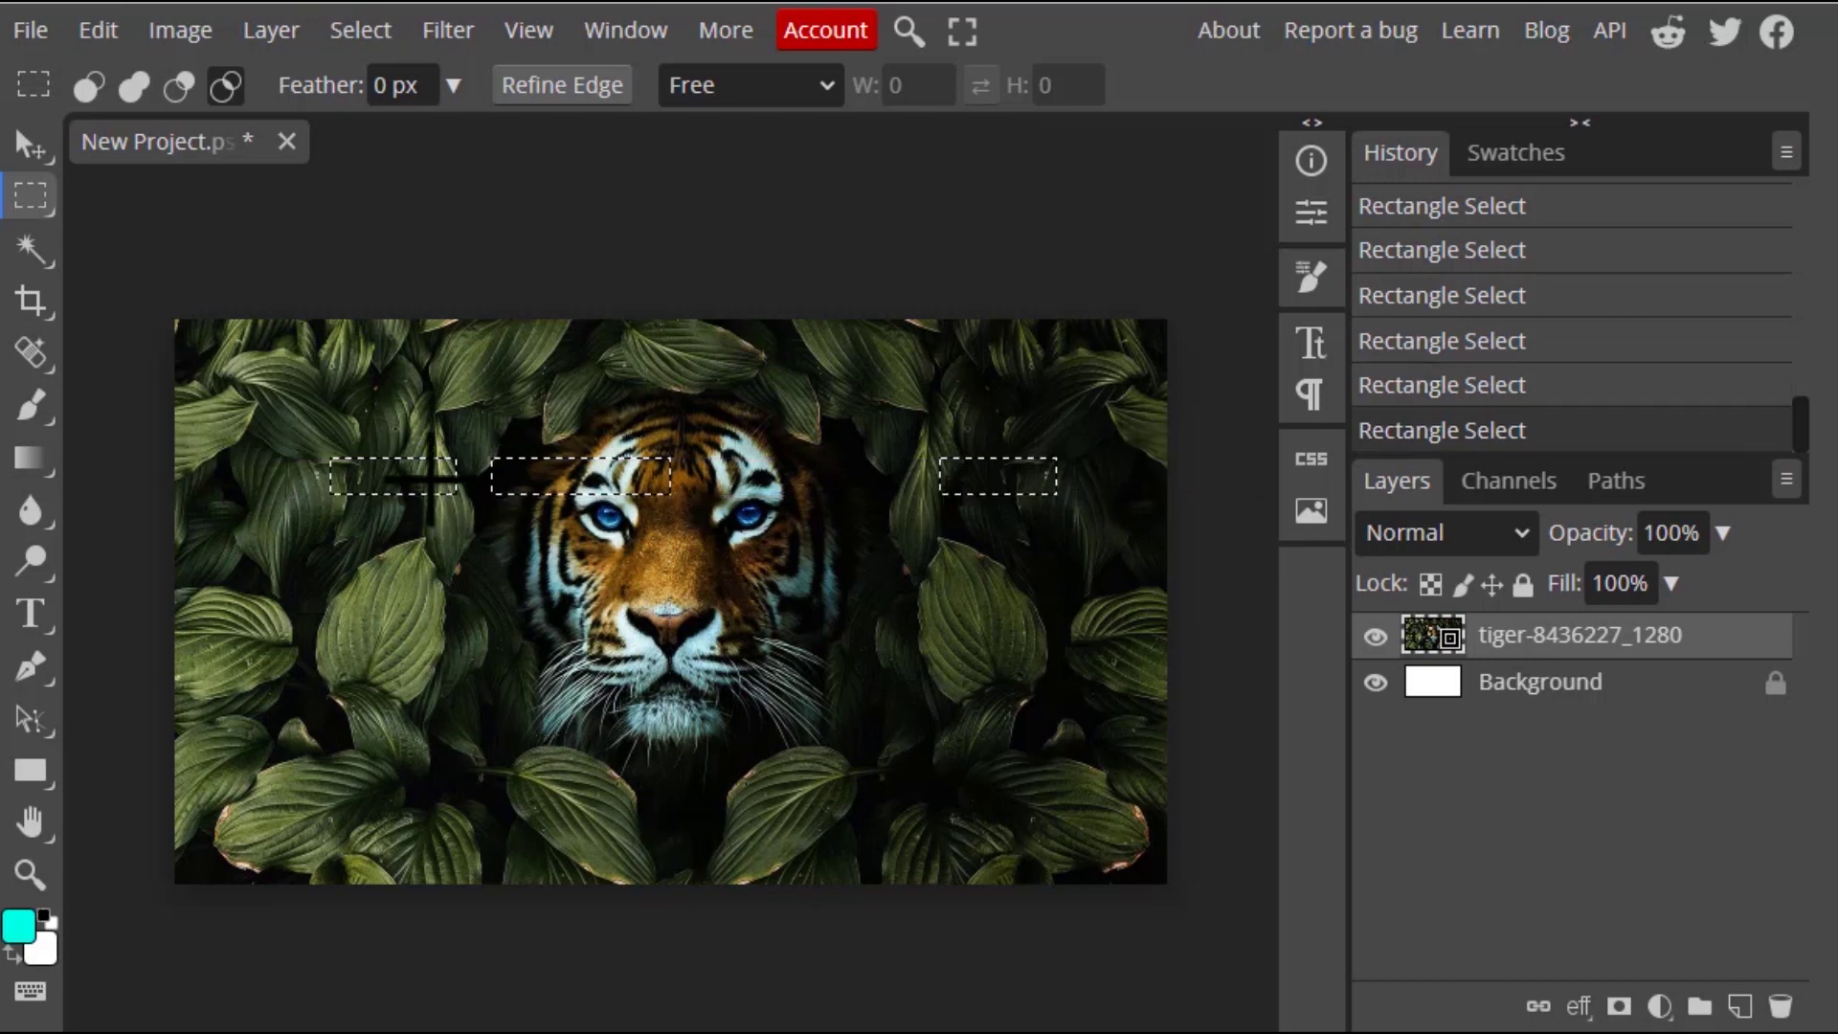